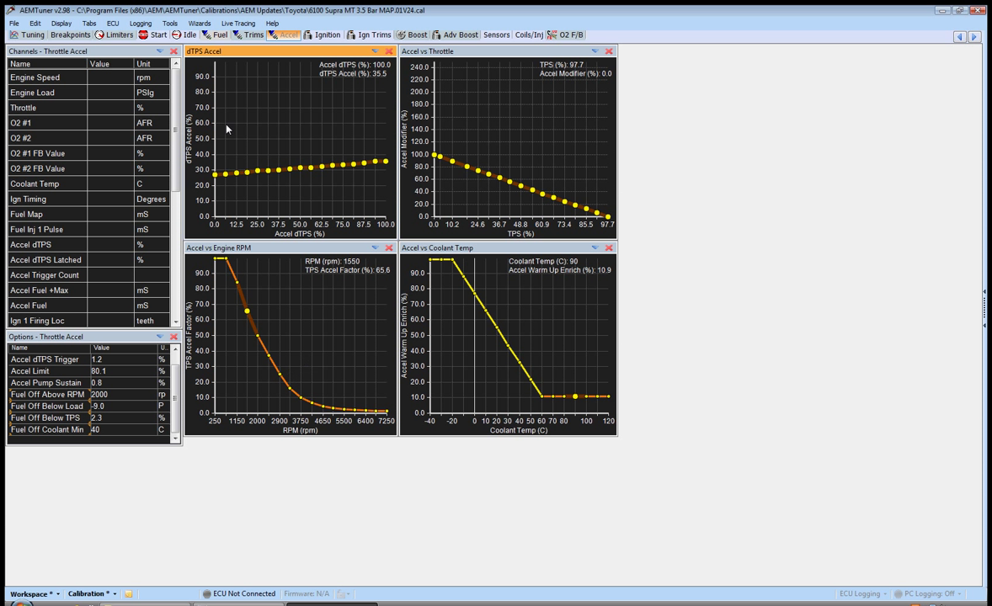
Step: Inspect the fuel map by rotating its 3-D surface, then go back to the throttle accel graphs
left_click(215, 35)
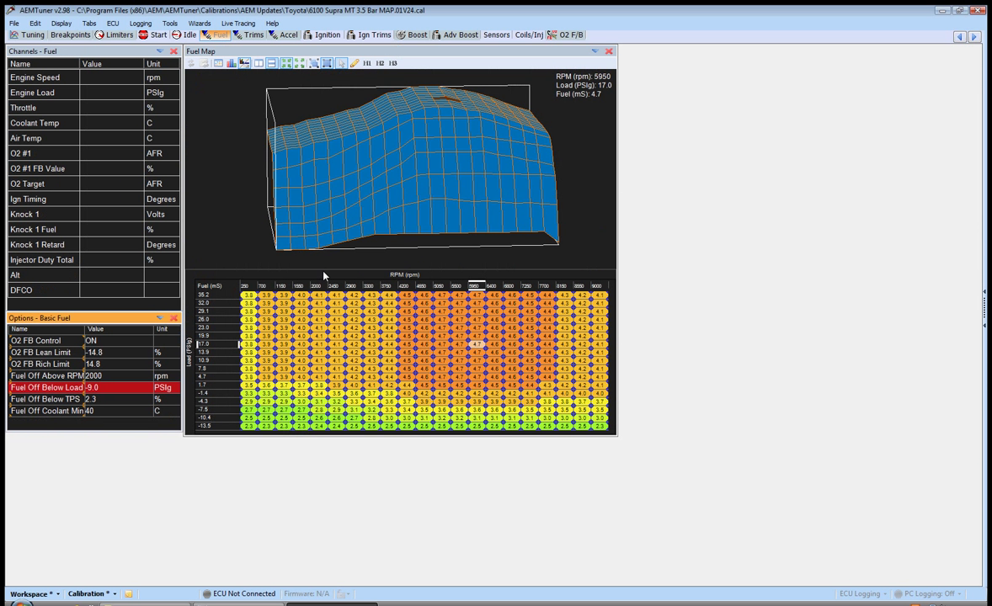
left_click_drag(393, 179, 414, 188)
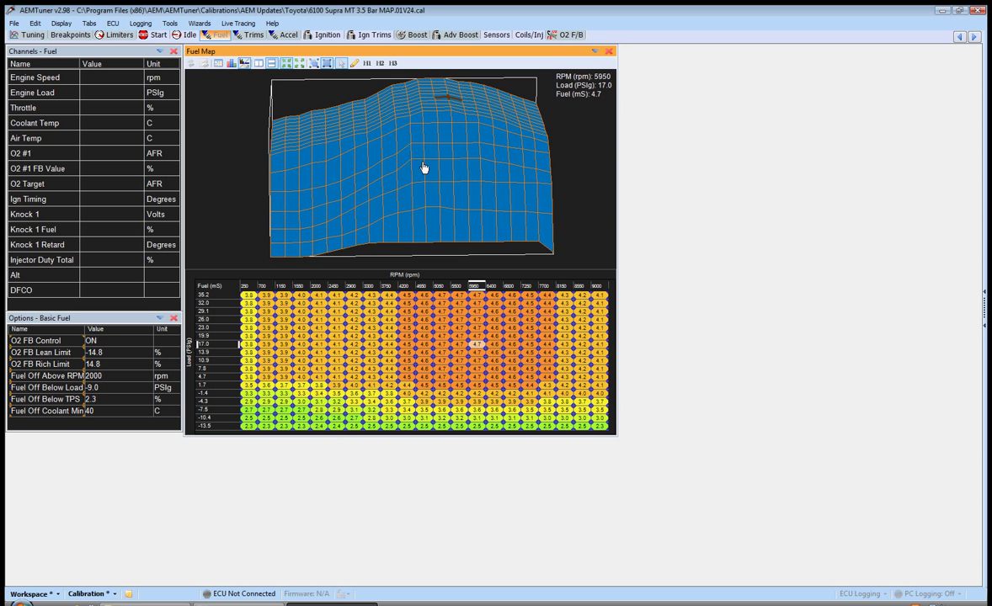
mouse_move(421, 162)
left_mouse_down()
mouse_move(436, 162)
mouse_move(414, 165)
left_mouse_up()
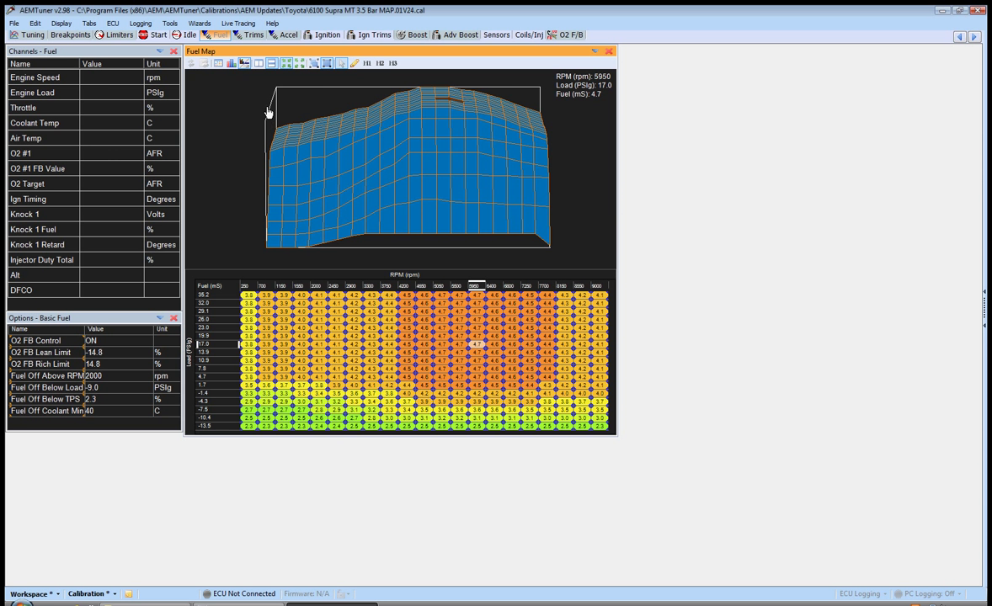
left_click(283, 35)
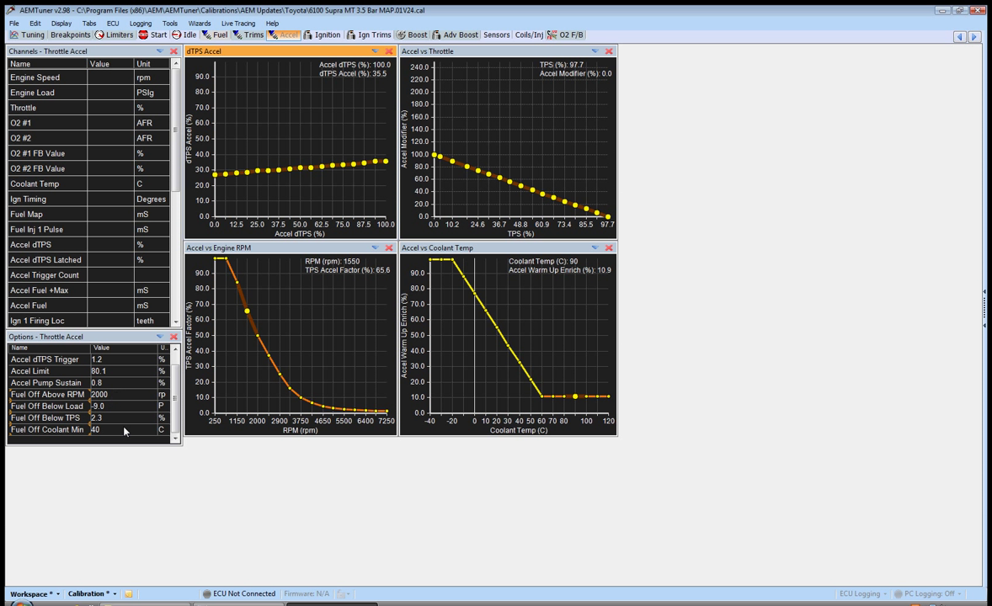
Step: Pick the Fuel Off Above RPM setting, then switch to the O2 F/B workspace from the Tabs menu
left_click(46, 394)
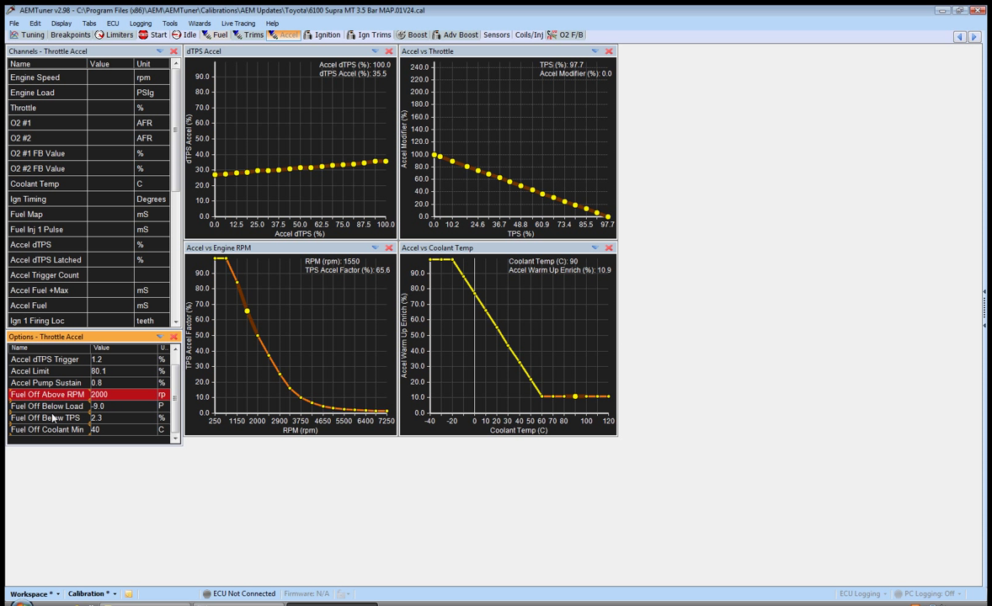
left_click(217, 35)
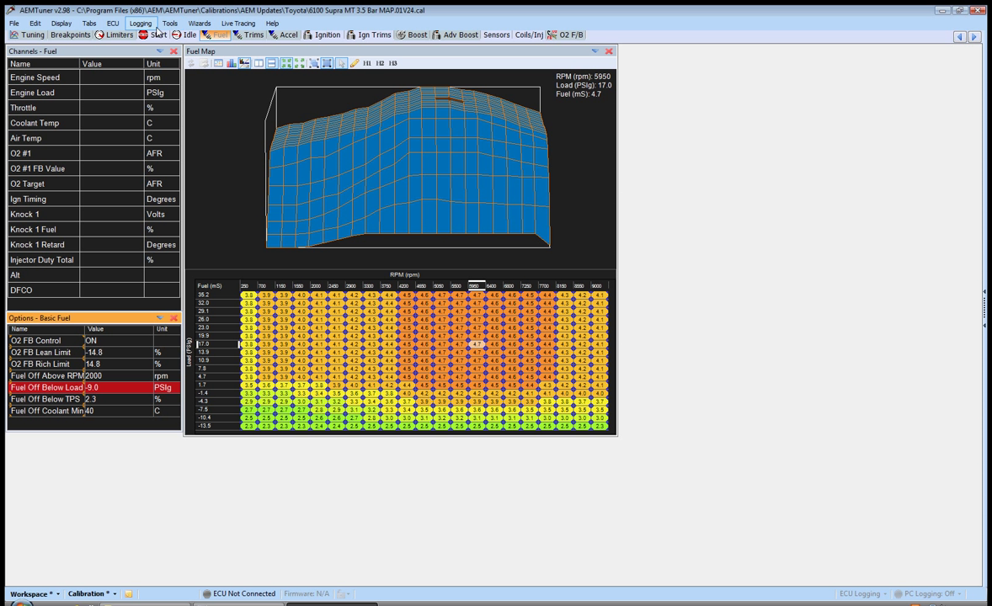
left_click(85, 25)
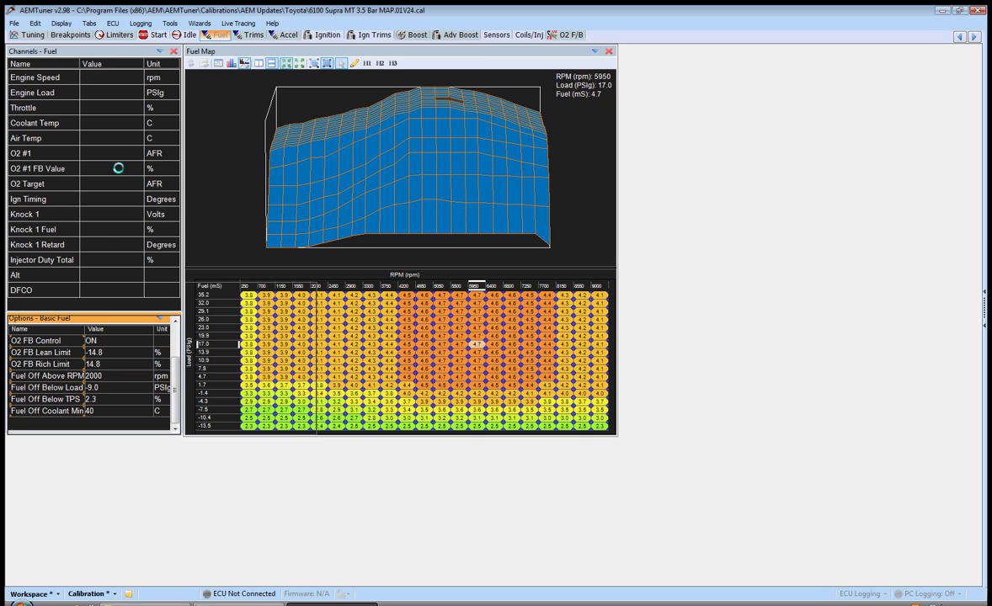
left_click(109, 166)
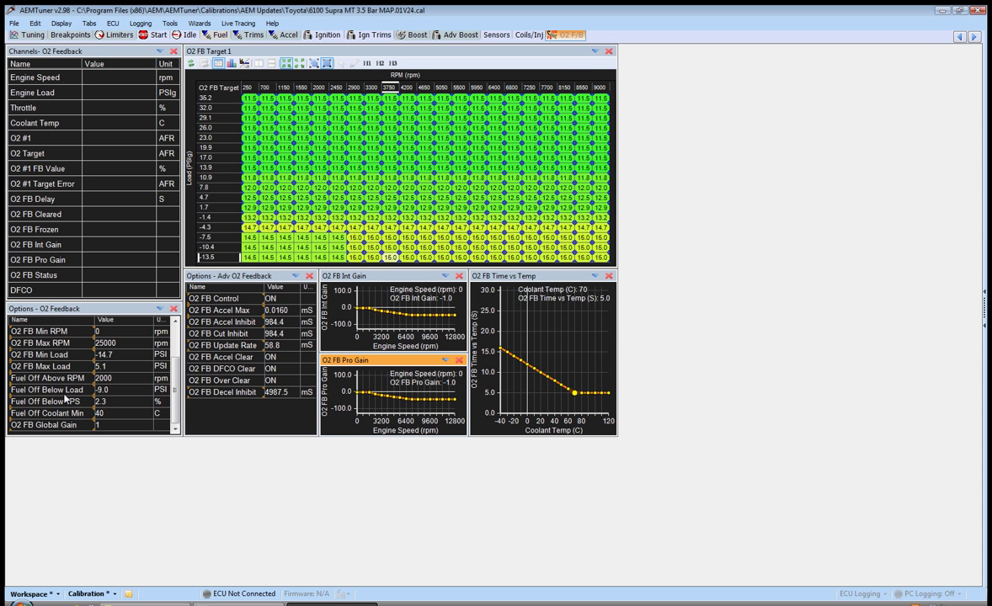
left_click(443, 237)
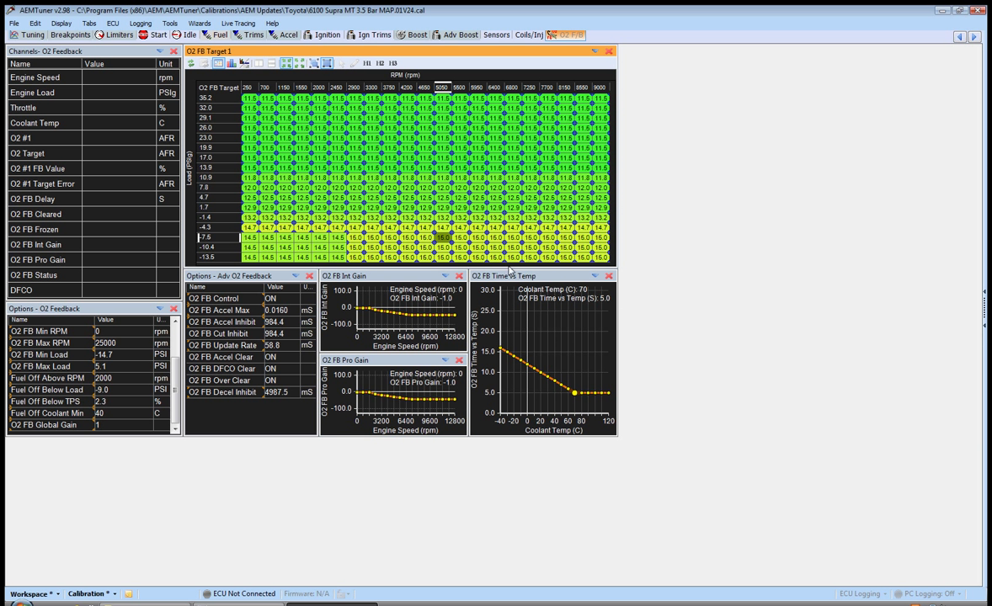
left_click(494, 258)
left_click_drag(601, 259, 256, 101)
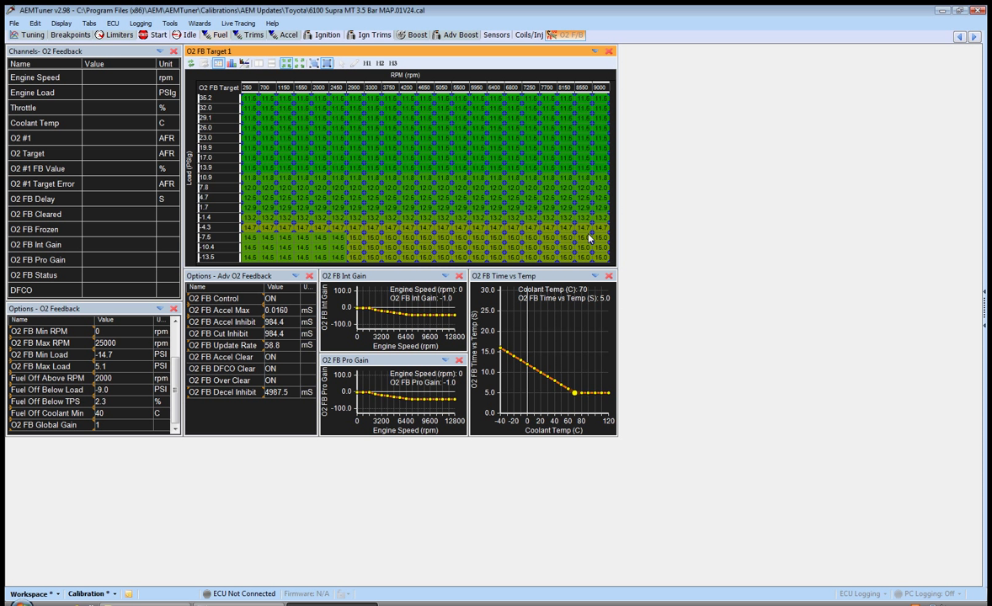
left_click(509, 170)
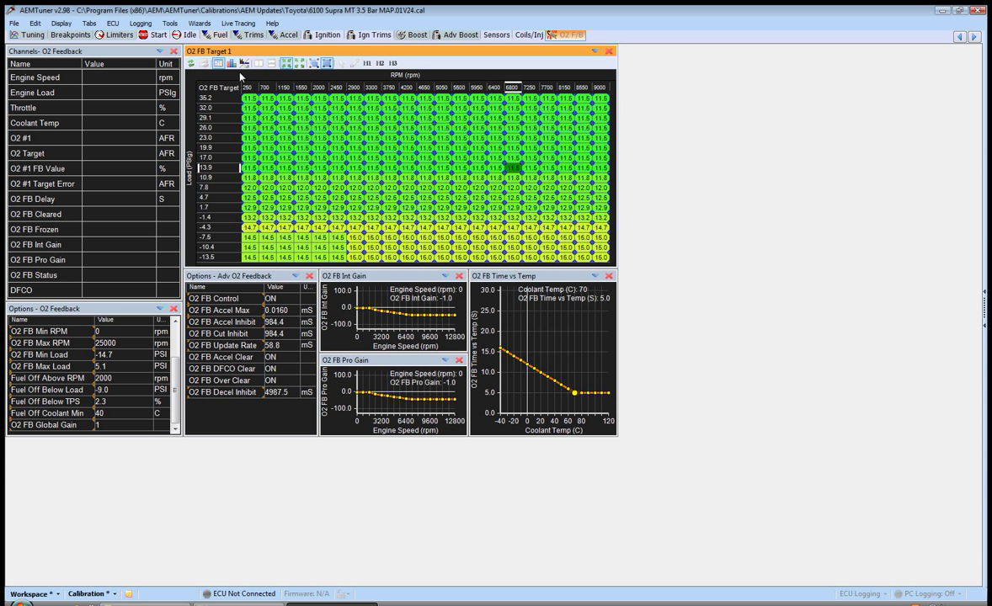
left_click_drag(247, 87, 343, 91)
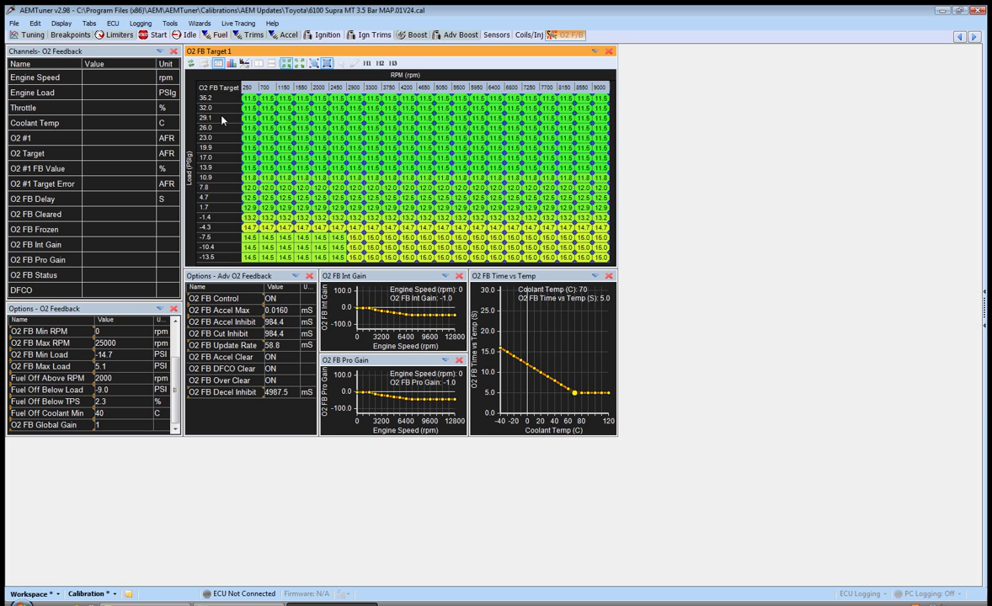
left_click_drag(204, 97, 603, 258)
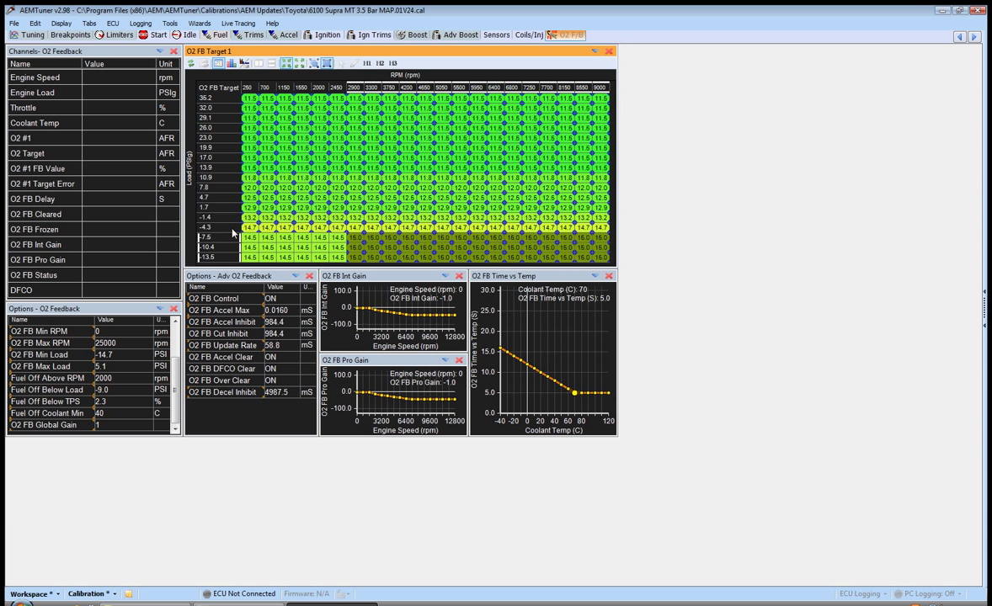
left_click_drag(237, 196, 567, 90)
left_click(352, 216)
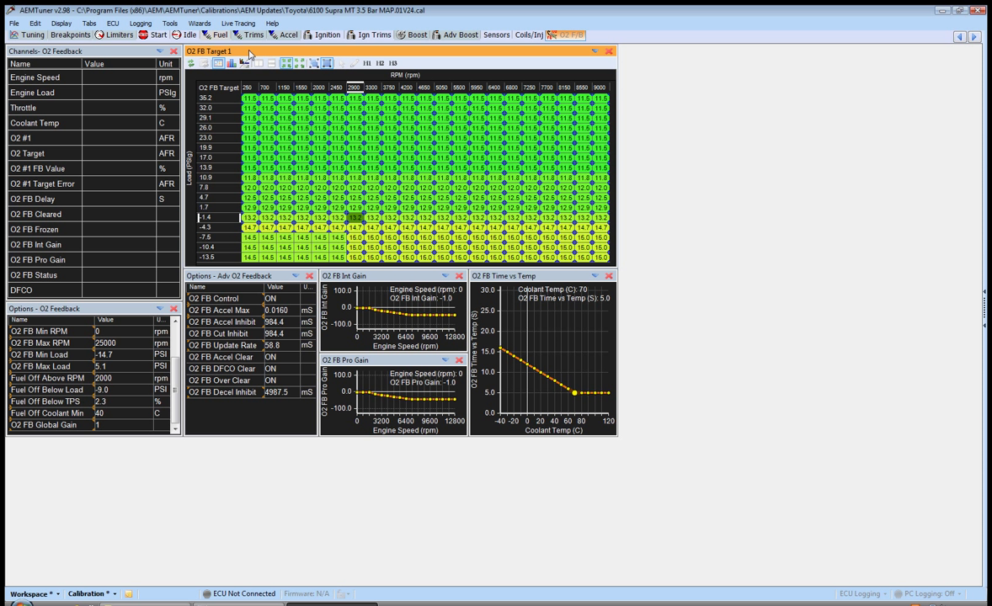
Step: In the Setup Wizard, apply the AEM 4 Channel UEGO configuration to the O2 #1 sensor
left_click(199, 22)
left_click(221, 38)
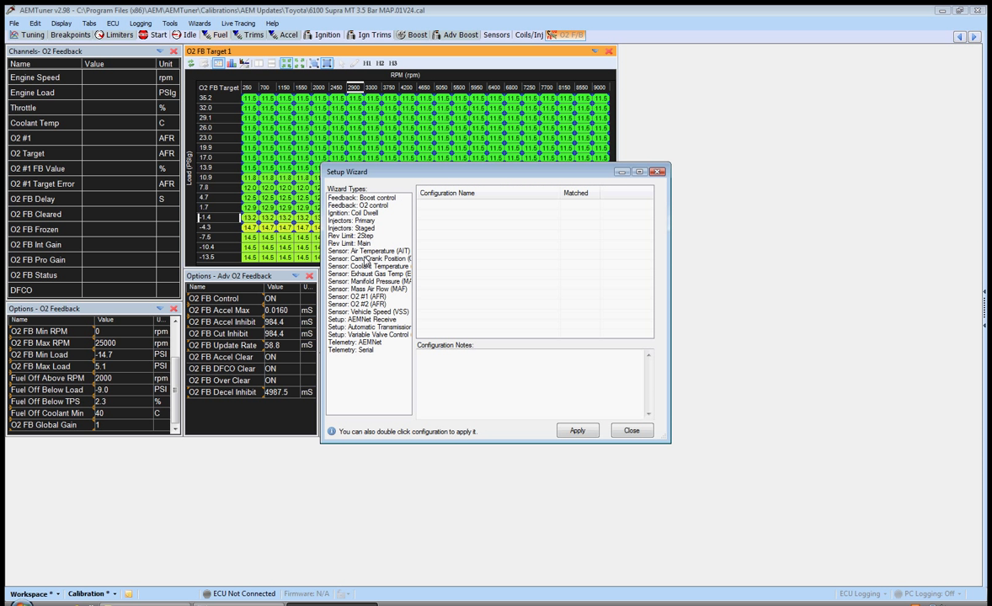
left_click(363, 297)
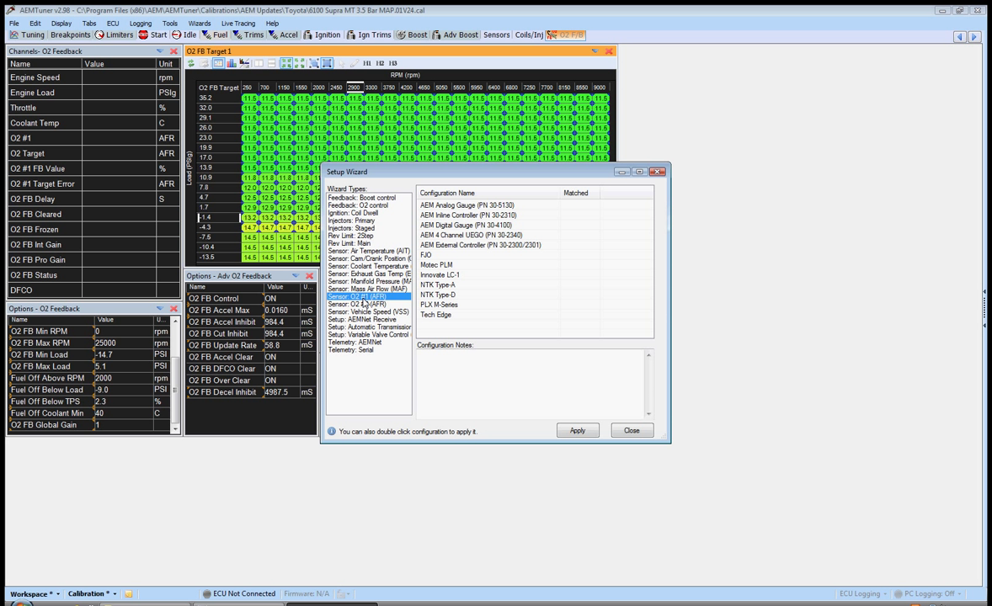
double_click(486, 236)
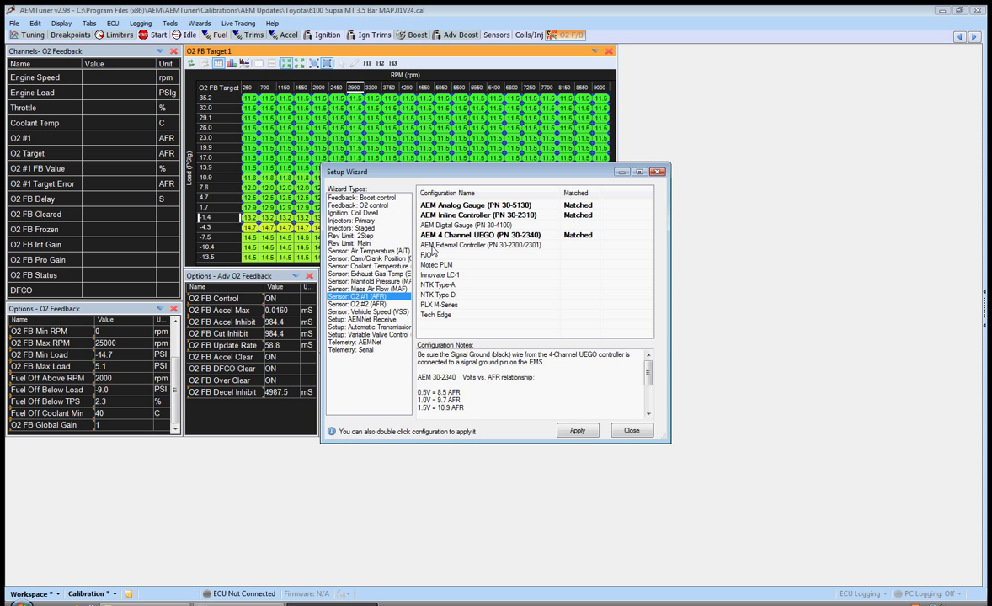
Step: Apply the AEM (Gauge) UEGO Sensor configuration for O2 feedback control and close the wizard
left_click(369, 207)
left_click_drag(434, 176, 572, 123)
double_click(562, 158)
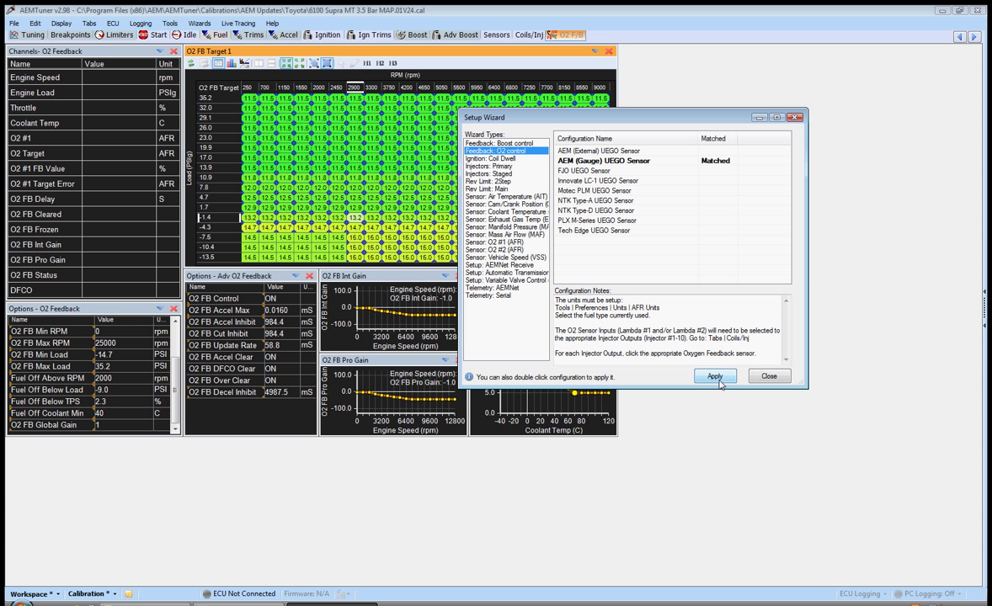
left_click(768, 377)
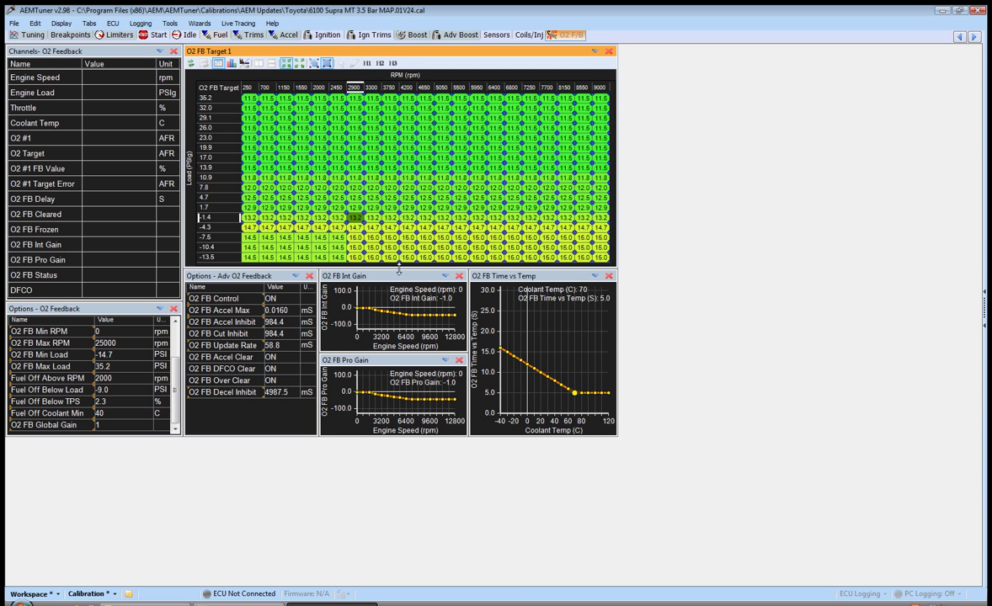
left_click_drag(250, 247, 579, 132)
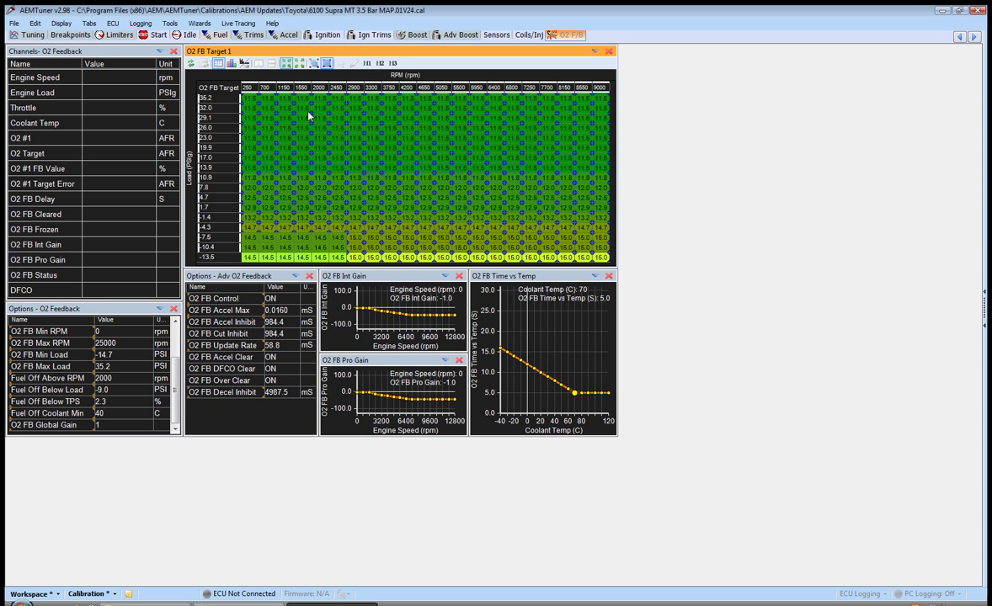
Step: Review the fuel map table and 3-D surface, selecting the 3300 rpm, 4.7 load cell
left_click(203, 38)
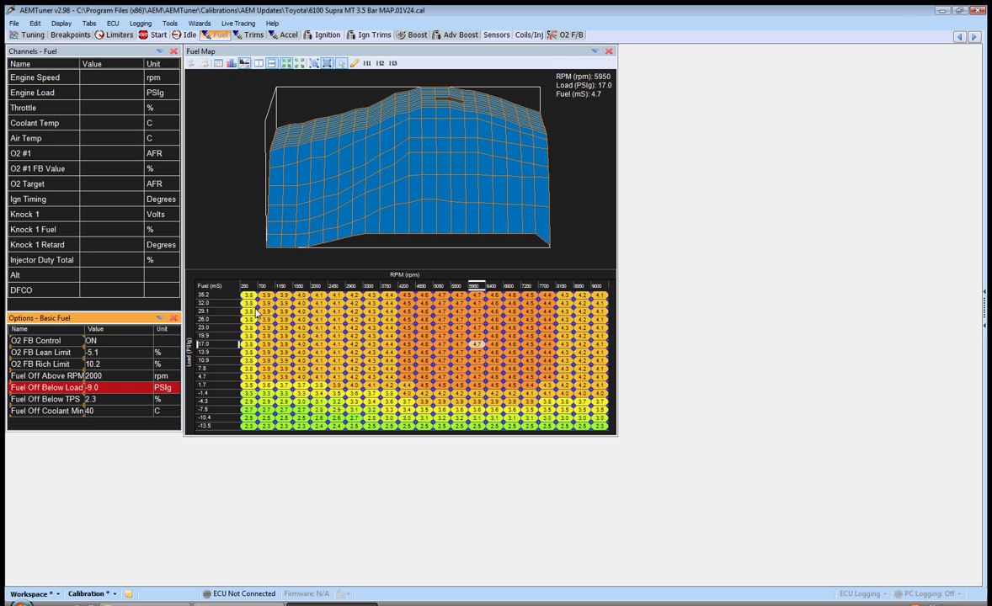
left_click_drag(238, 289, 712, 491)
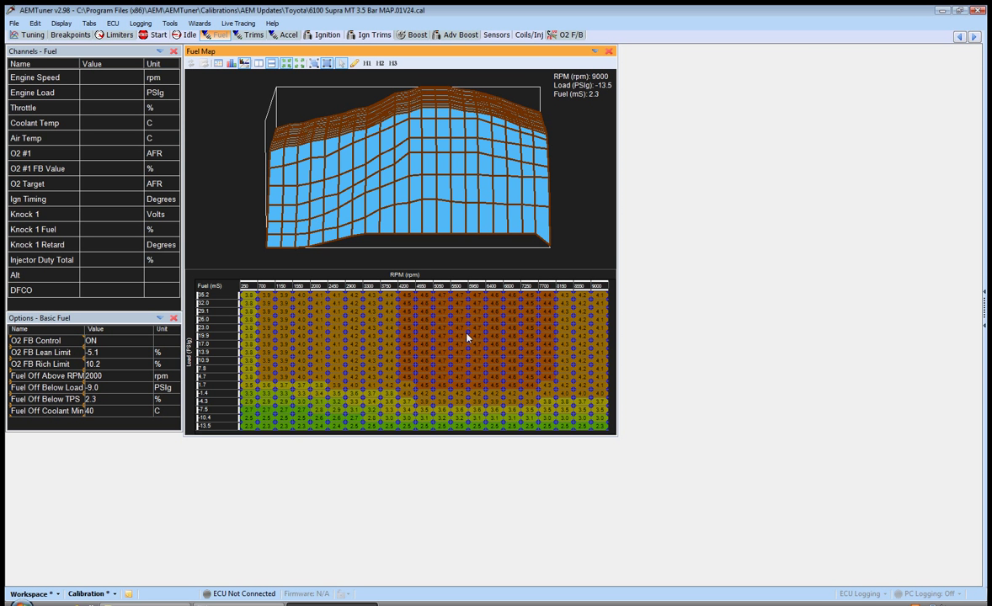
left_click_drag(372, 177, 286, 338)
left_click(371, 376)
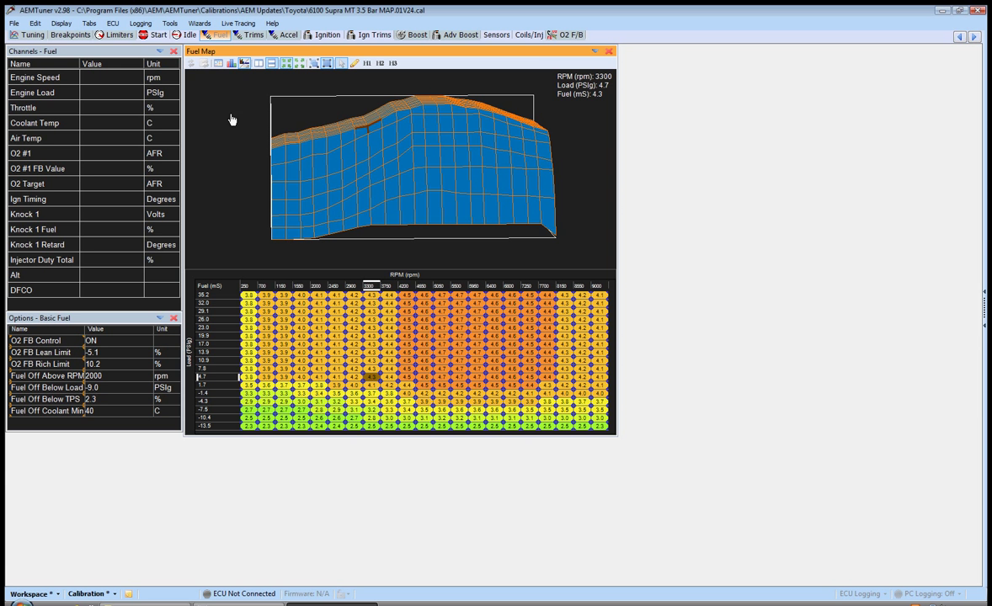
Step: Check the O2 target cell at 3300 rpm, -10.4 load, then return to the Fuel tab
left_click(565, 34)
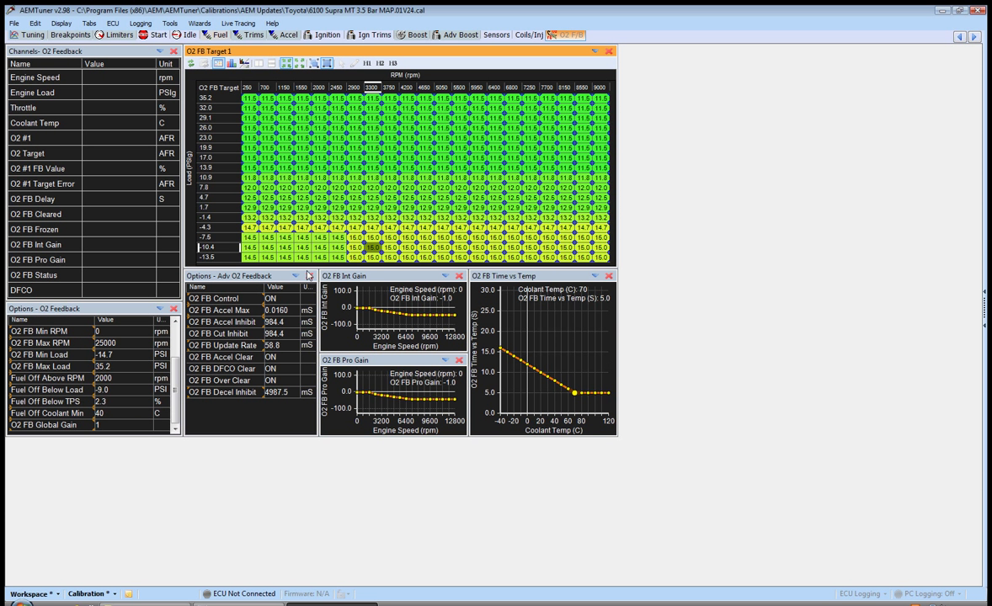
left_click(371, 248)
left_click(203, 35)
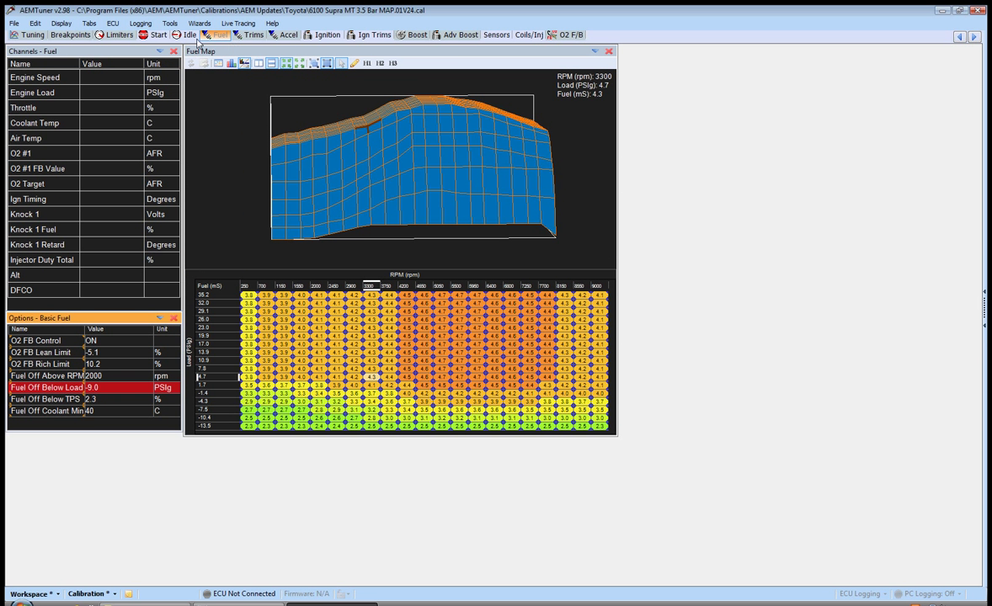
Step: Review the O2 target table's -13.5 load row and O2 #1 Target Error channel, glance at Fuel, then return
left_click(566, 35)
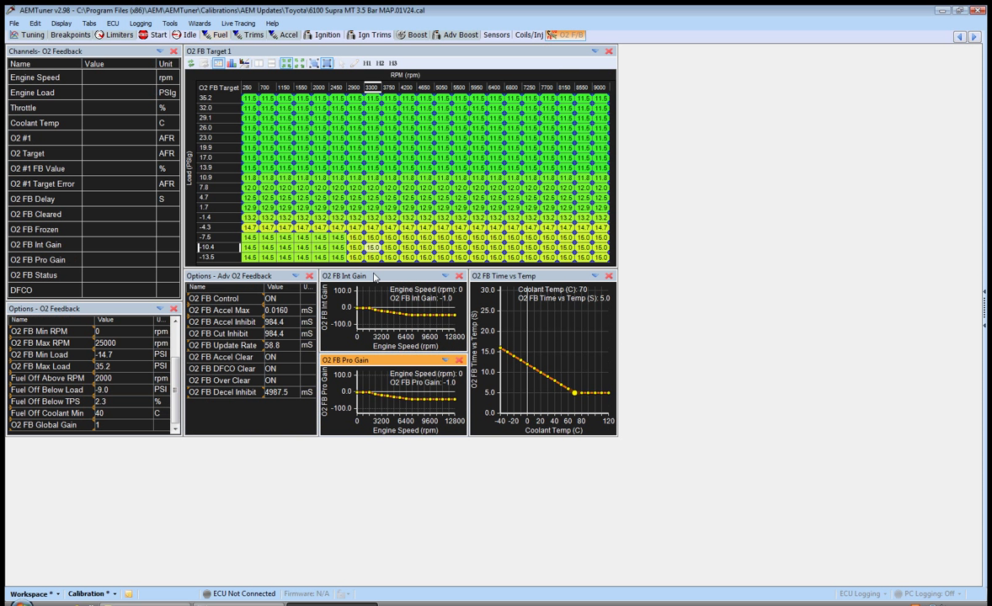
left_click_drag(244, 257, 625, 265)
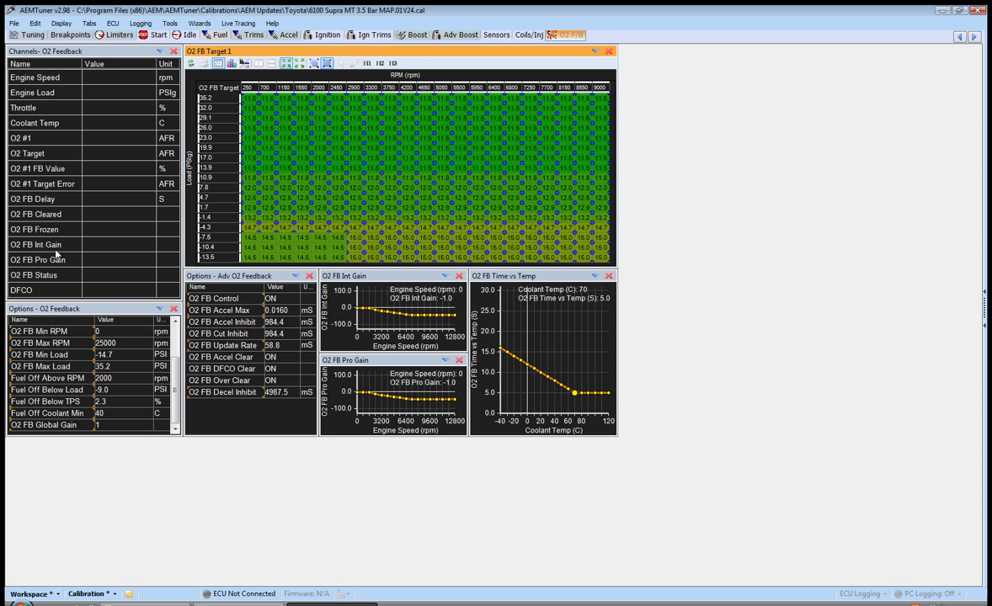
left_click(107, 186)
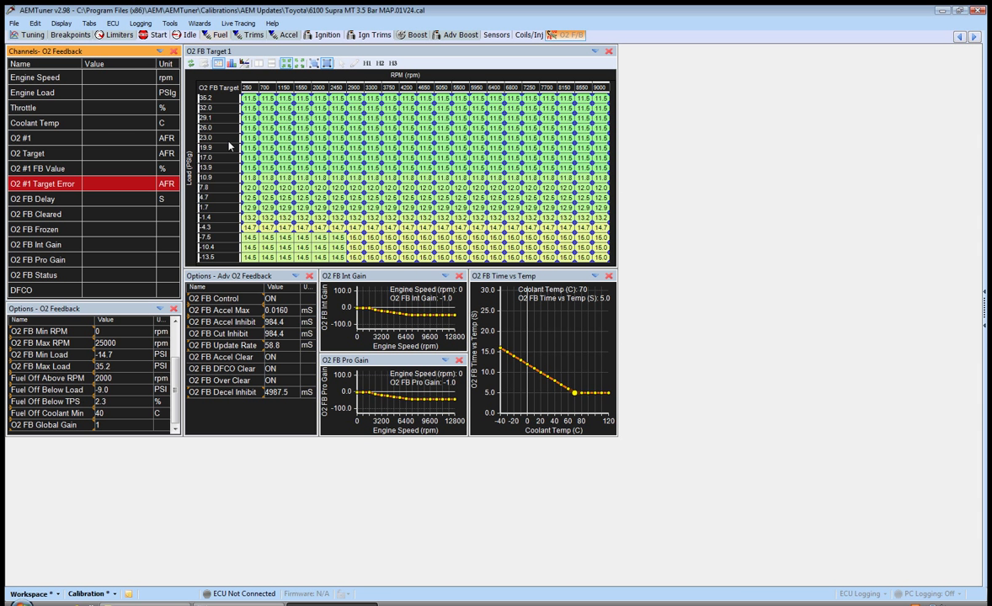
left_click(213, 34)
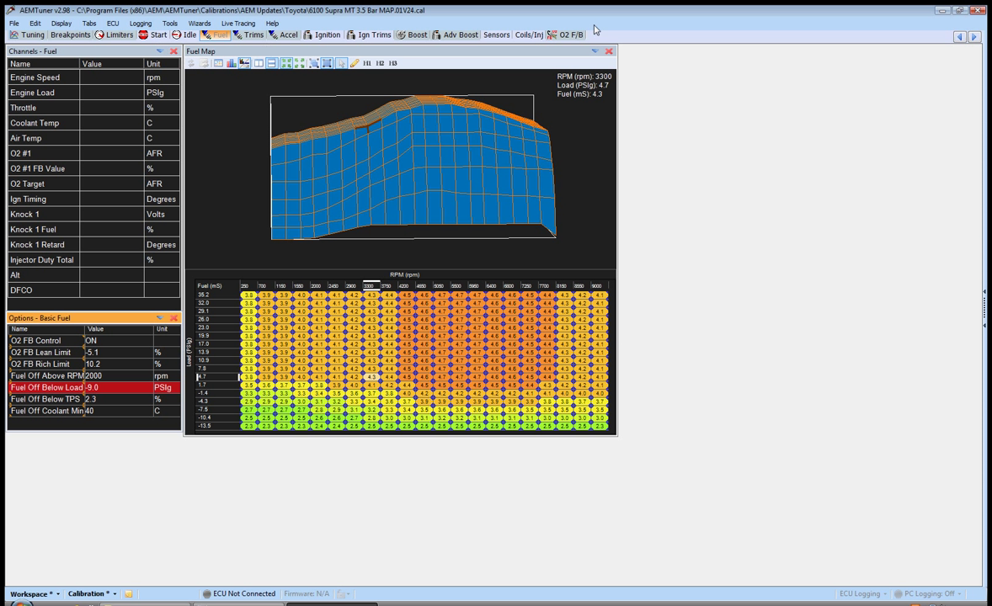
left_click(565, 35)
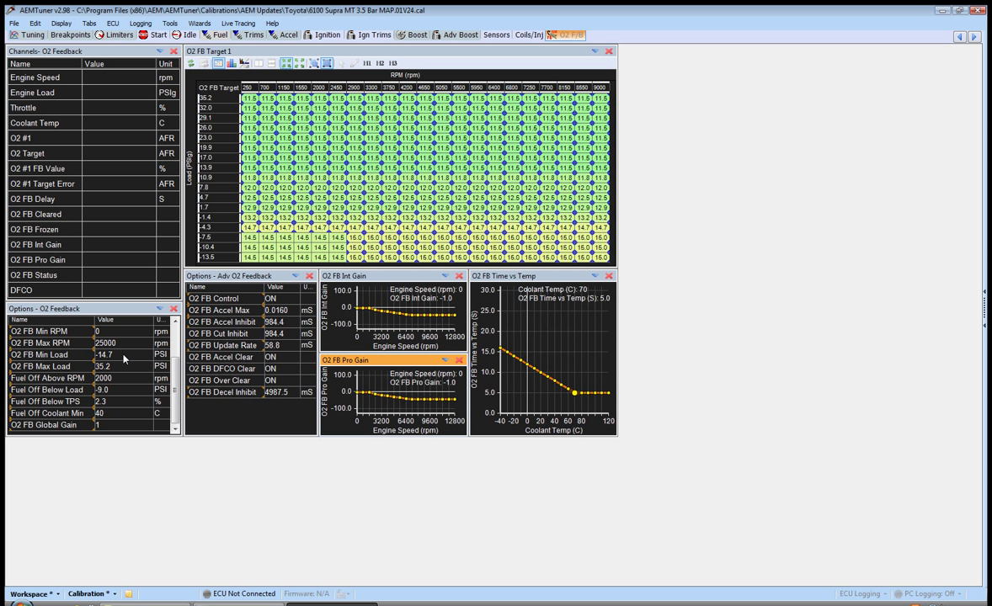
Step: Enter 5.1 PSI as O2 FB Max Load, select target rows 17.0 to -13.5, and switch to Fuel
scroll(175, 347, "up", 2)
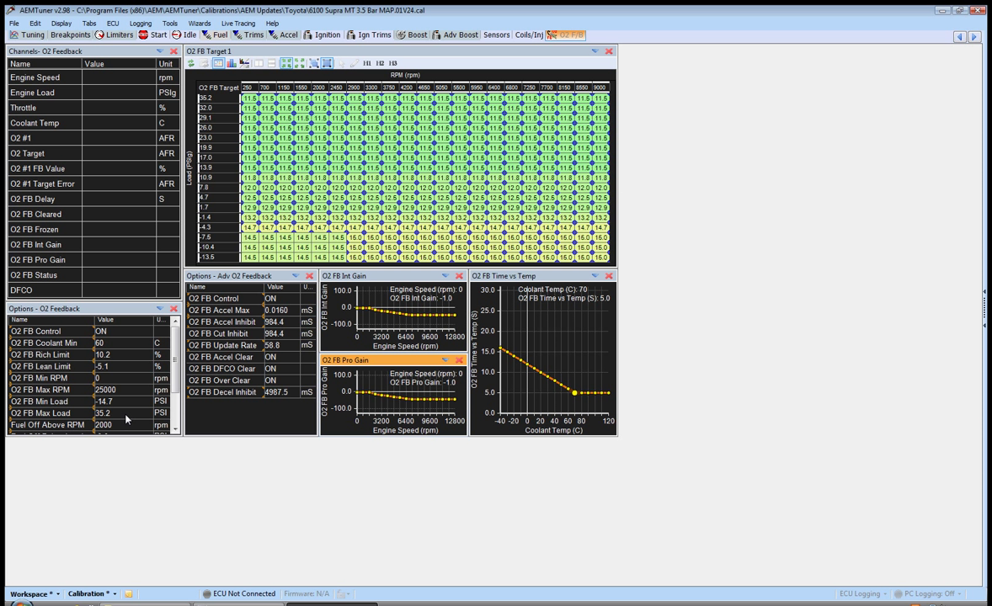
double_click(124, 414)
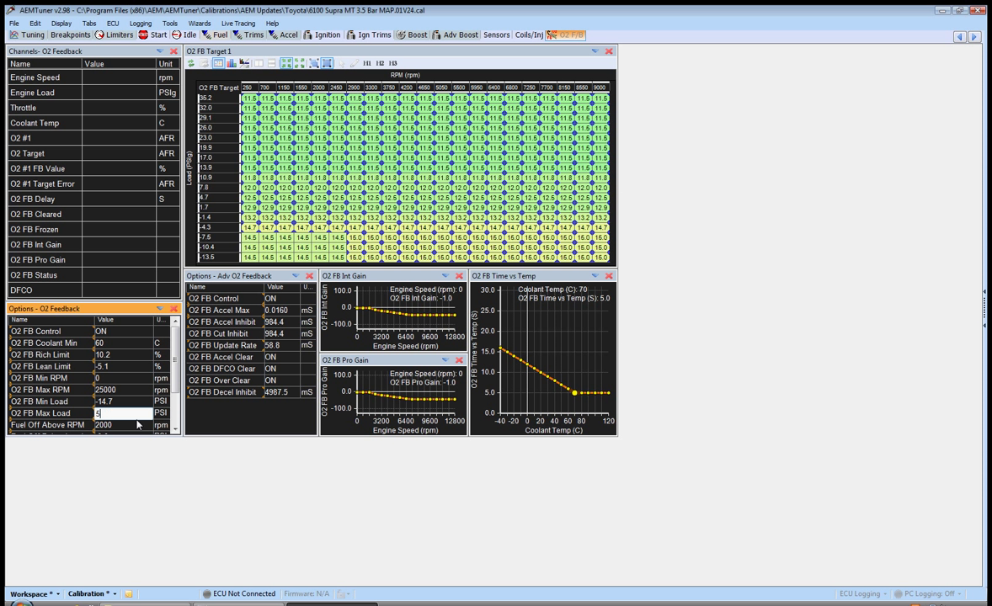
type("5.1")
key("Return")
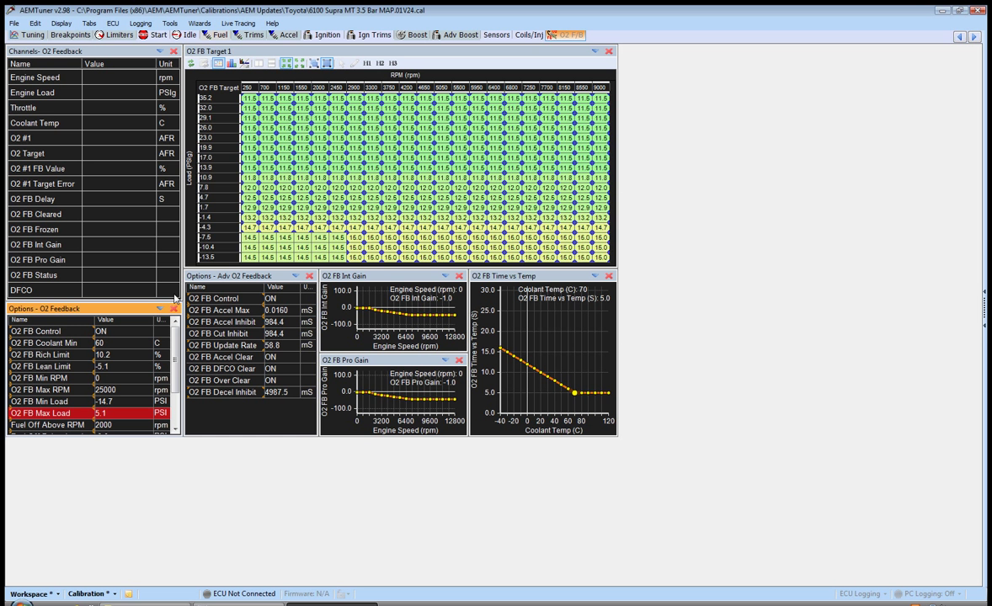
left_click_drag(252, 257, 602, 97)
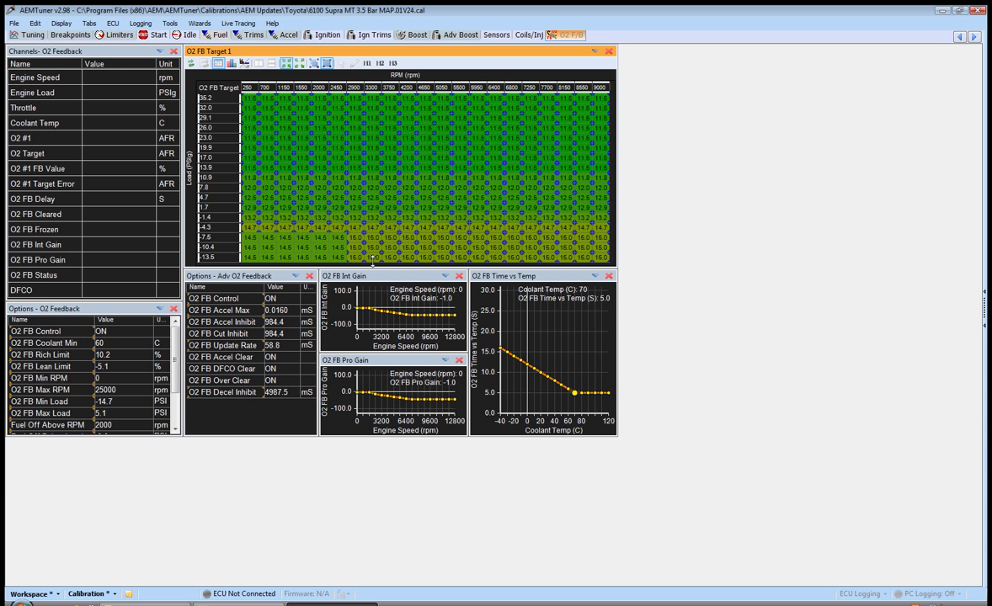
left_click(215, 34)
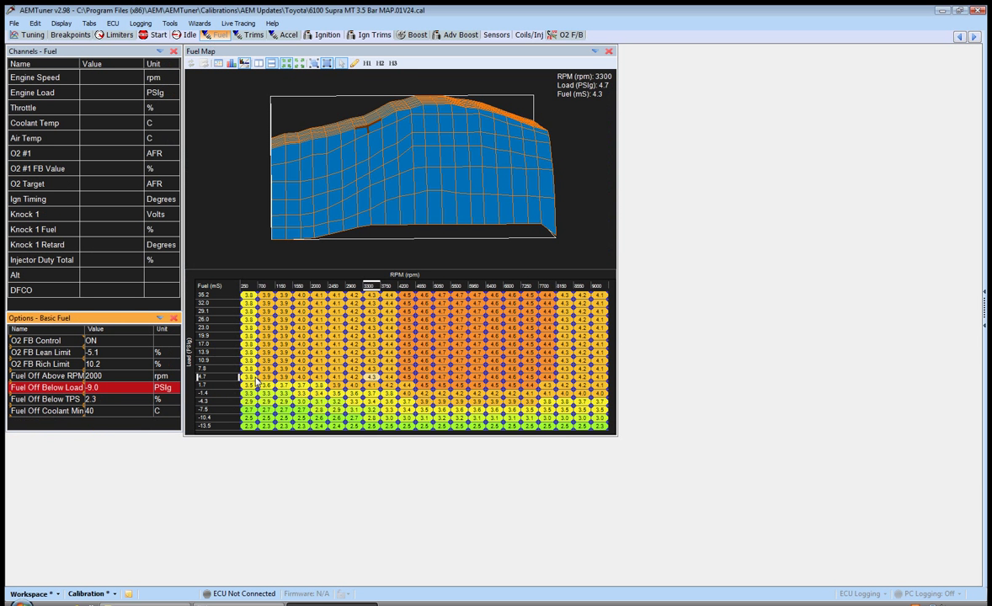
Step: Select part of the fuel table's 4.7 load row, rotate the 3-D map, and return to O2 F/B
left_click_drag(247, 376, 602, 418)
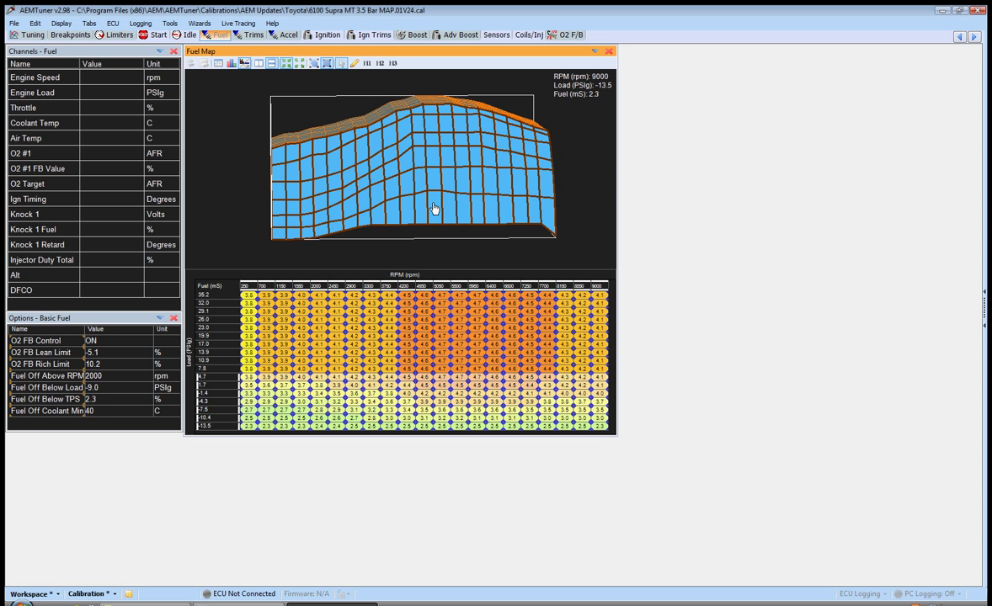
left_click_drag(391, 202, 465, 210)
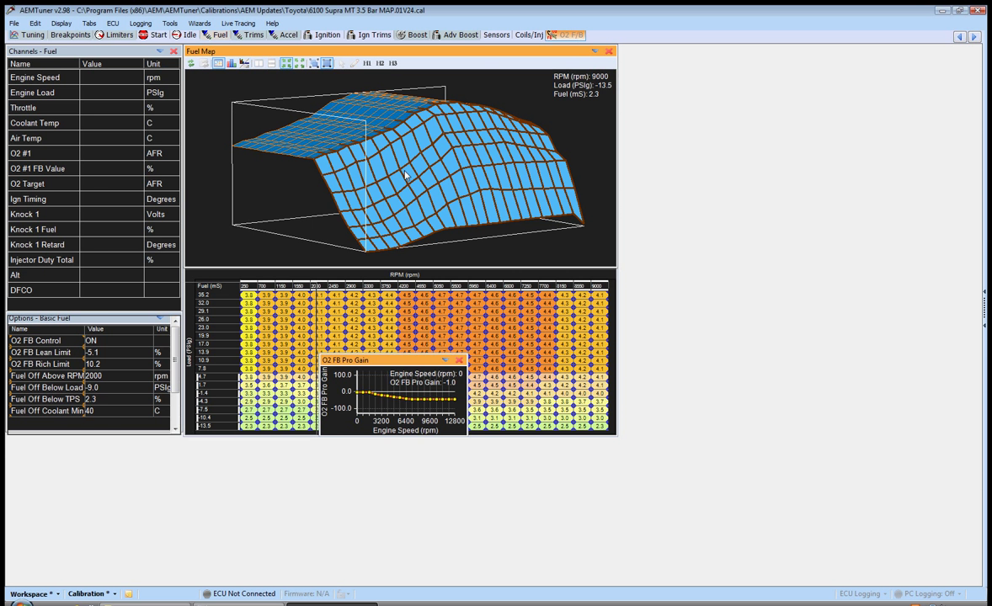
left_click(564, 34)
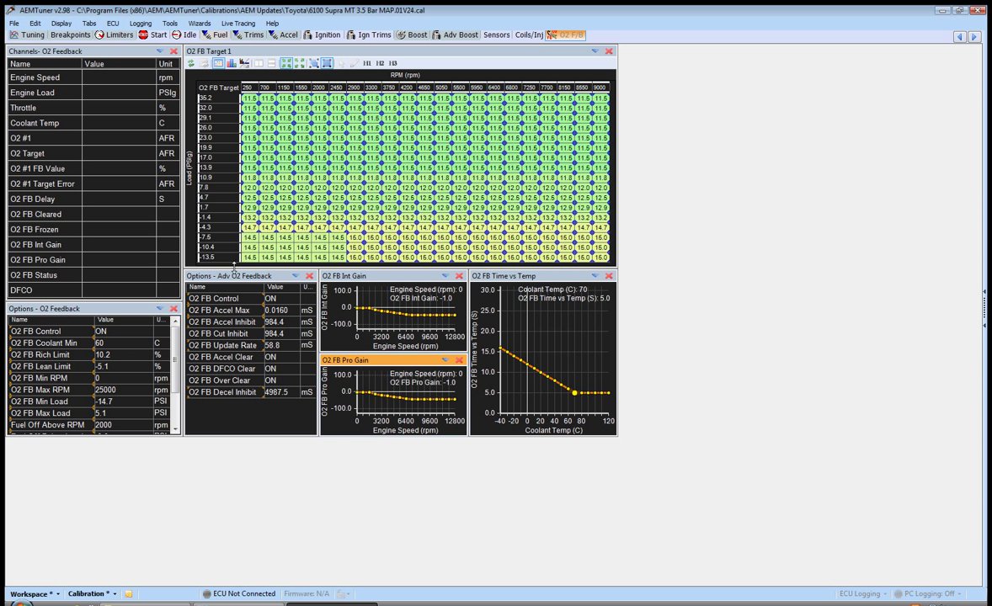
Step: Pick the 1150 RPM, 7.8 load target cell, then select fuel rows from 35.2 down to 7.8 load
left_click(284, 187)
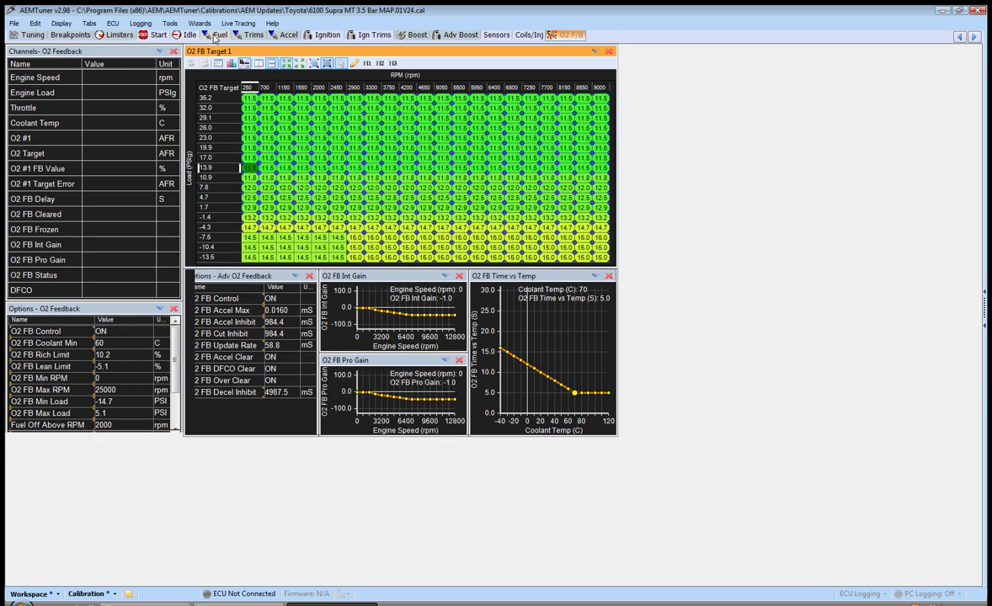
left_click(216, 37)
left_click_drag(245, 369, 601, 295)
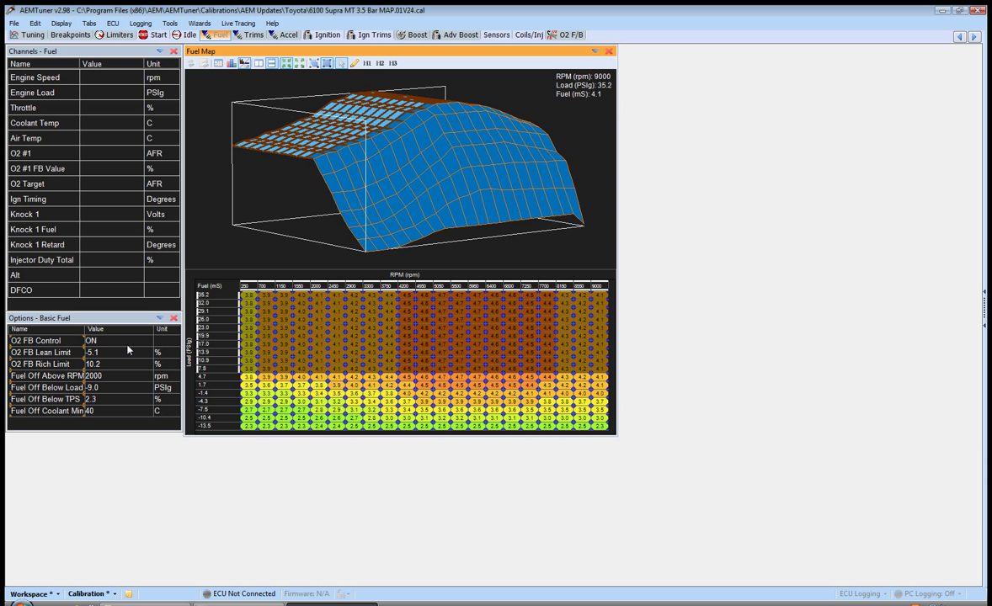
Step: Select fuel cells from 4.7 to -13.5 load, rotate the 3-D map, then select the whole O2 FB Target table
left_click(266, 385)
left_click_drag(250, 381, 604, 436)
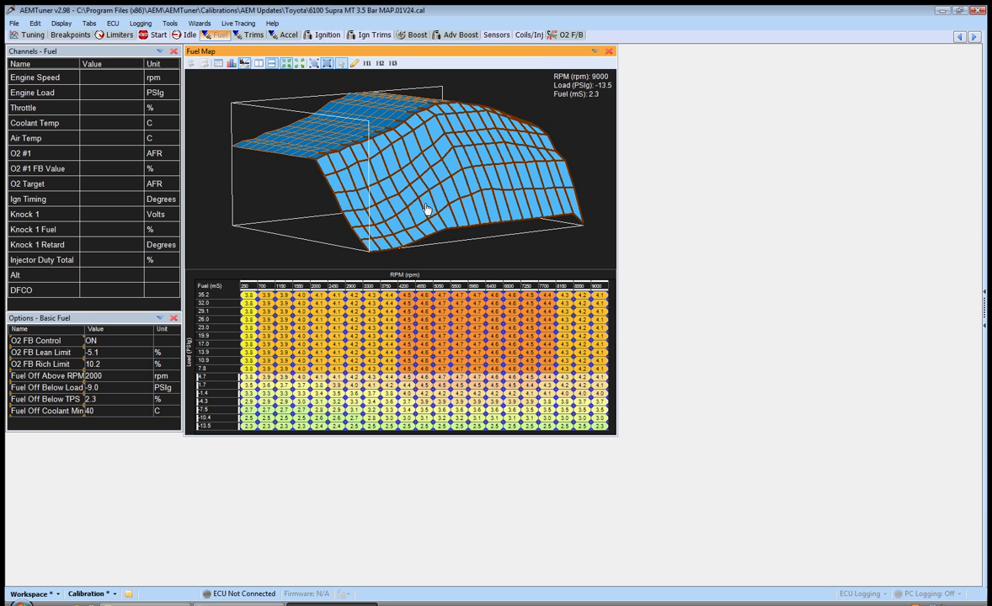
left_click_drag(366, 193, 454, 183)
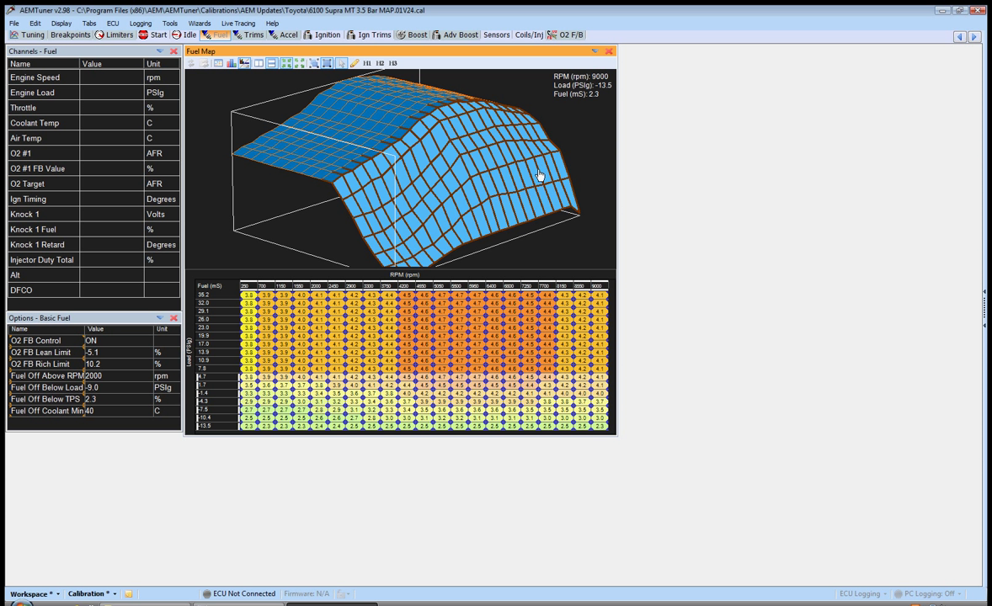
left_click(562, 35)
key("ctrl+a")
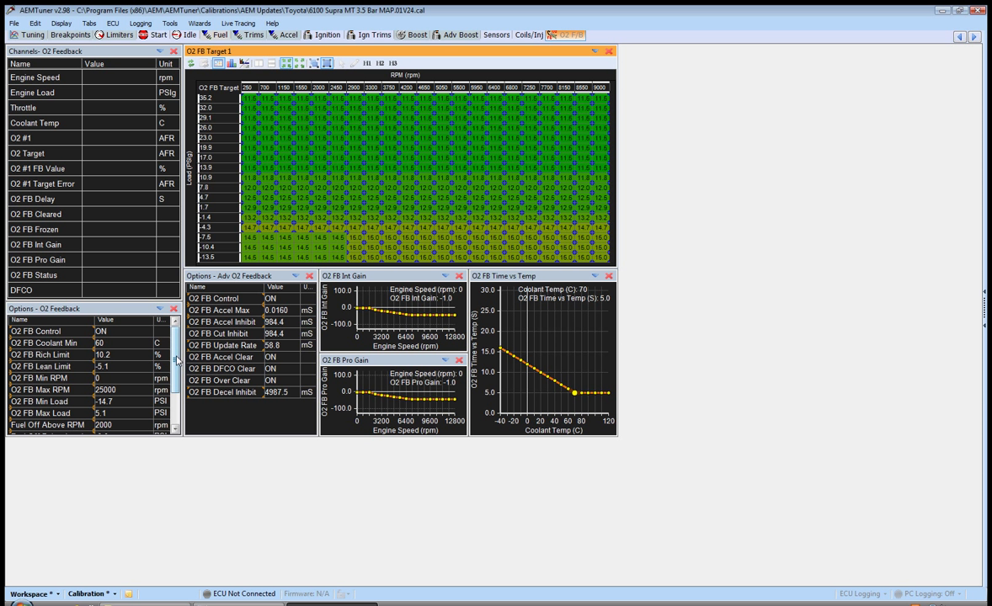
Step: Set O2 FB Max Load to 35.0 PSI
left_click_drag(175, 354, 127, 366)
left_click(125, 389)
left_click(124, 389)
type("35")
key("Return")
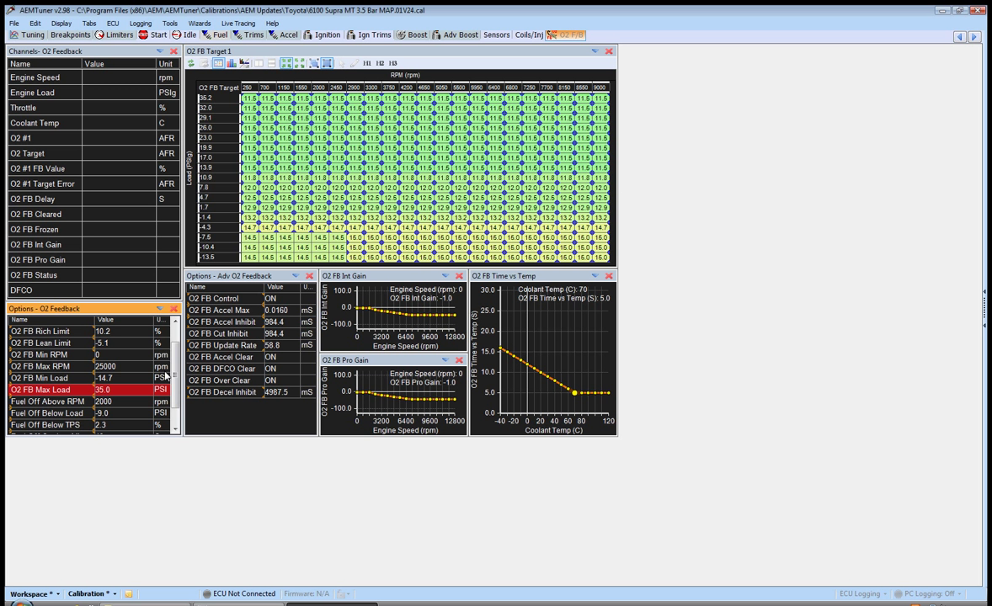
Step: Set O2 FB Rich Limit to 14.8% and Lean Limit to -15.2%
scroll(177, 370, "up", 1)
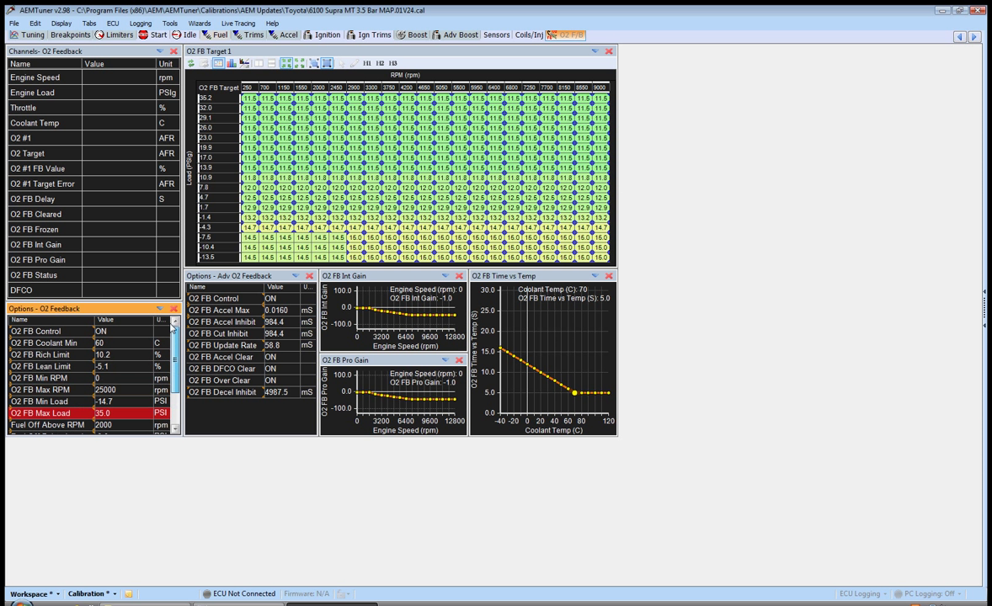
left_click(113, 355)
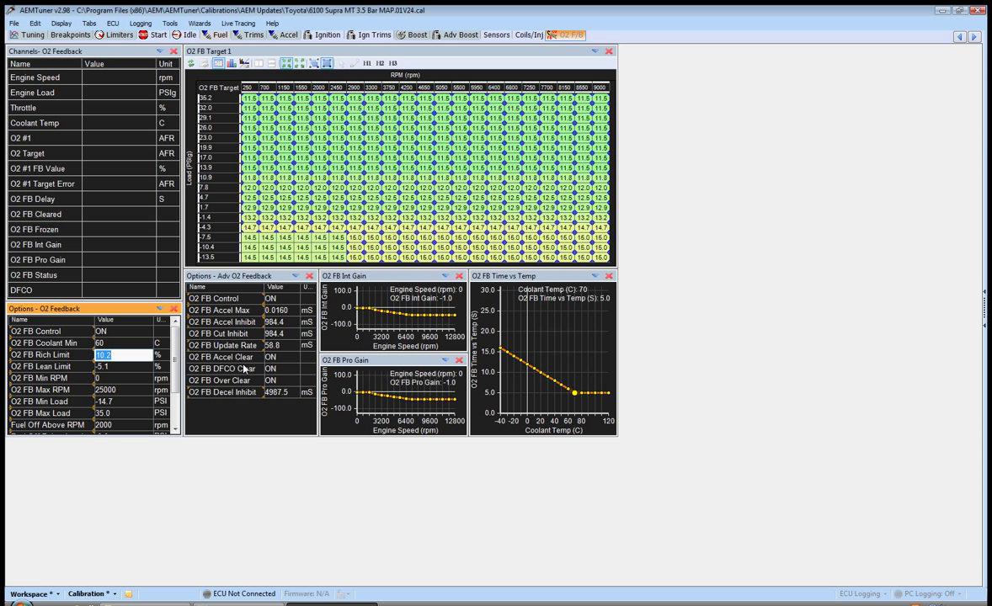
type("14.8")
key("Return")
left_click(124, 368)
scroll(124, 372, "down", 5)
key("Return")
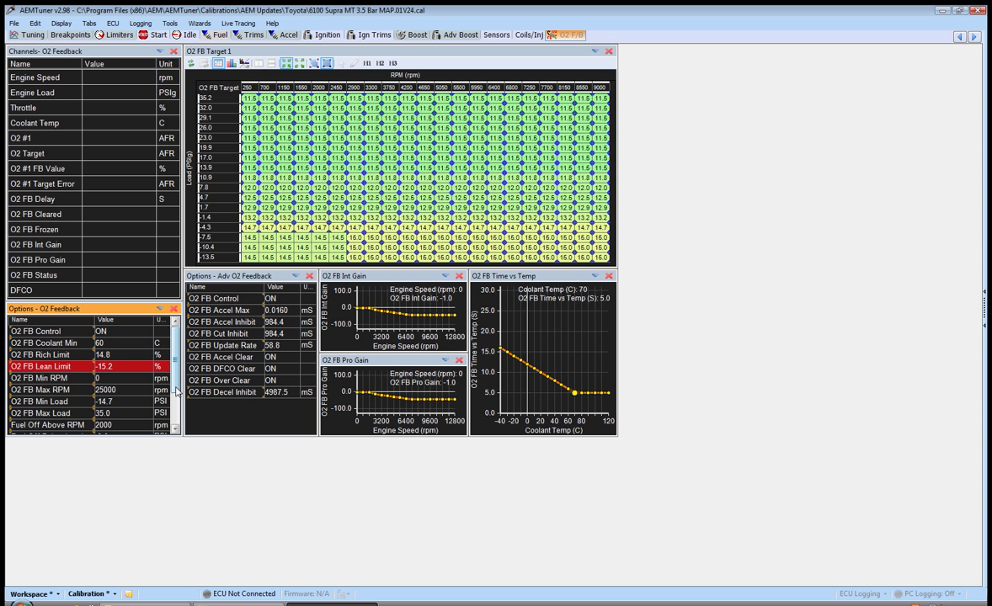
scroll(174, 387, "down", 1)
scroll(174, 389, "down", 3)
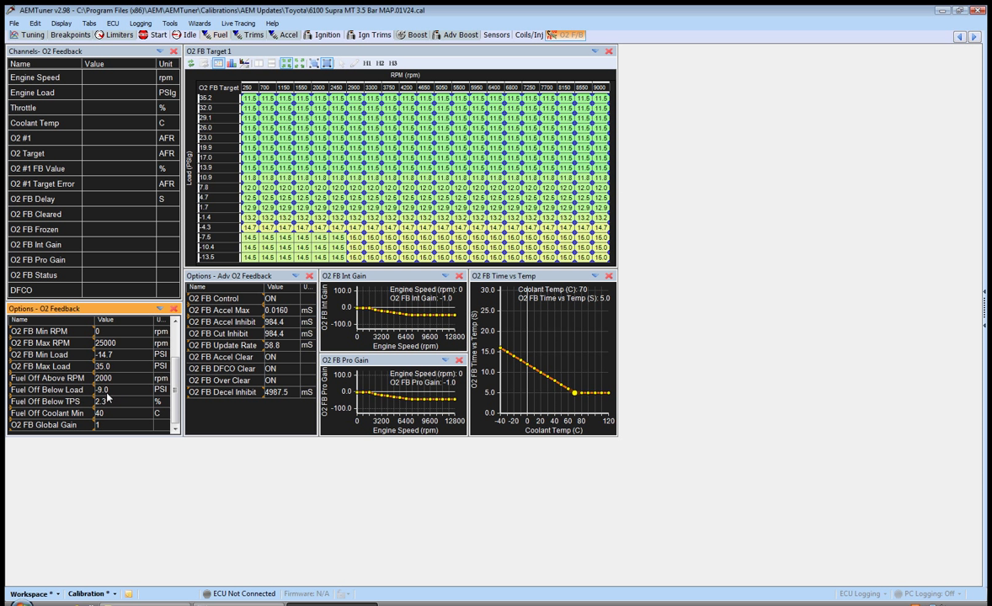
left_click_drag(135, 381, 128, 431)
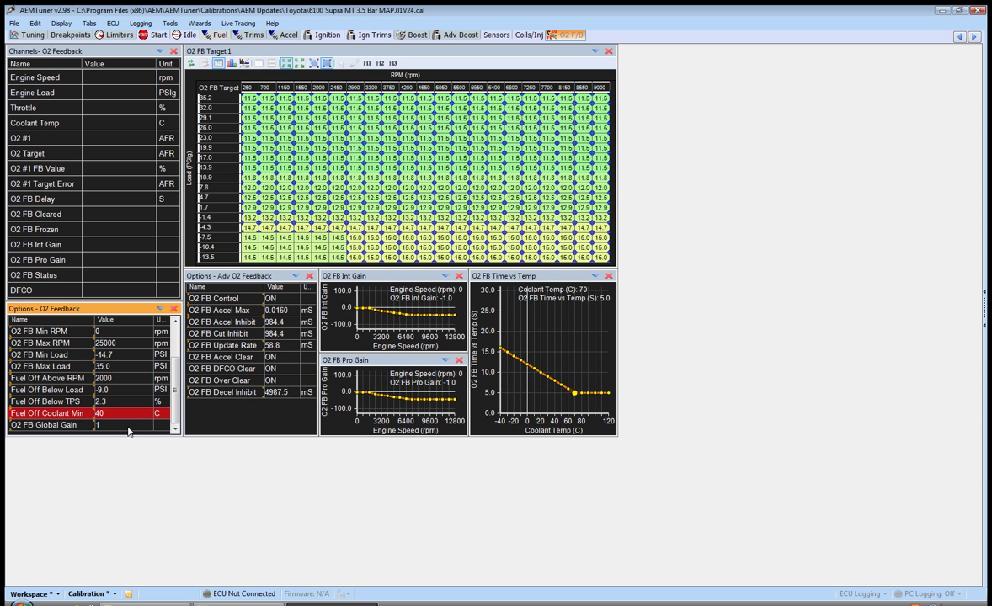
left_click(125, 379)
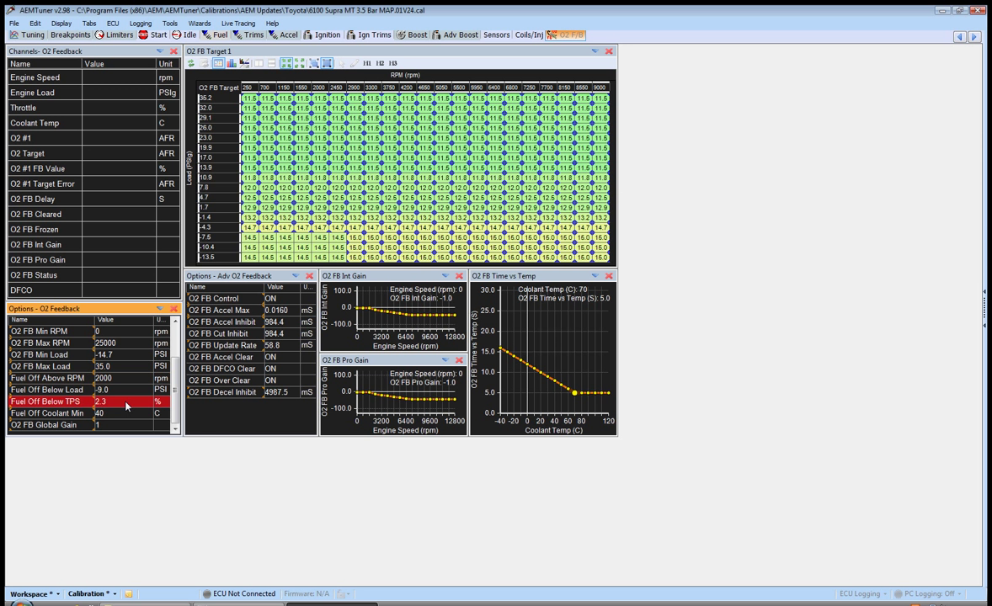
left_click(122, 403)
left_click(123, 413)
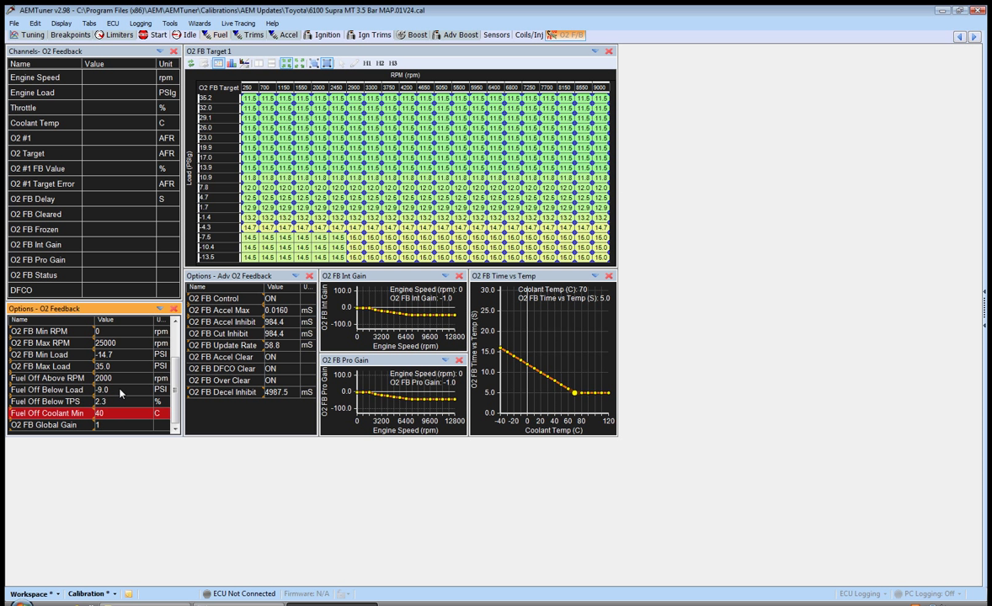
left_click(120, 391)
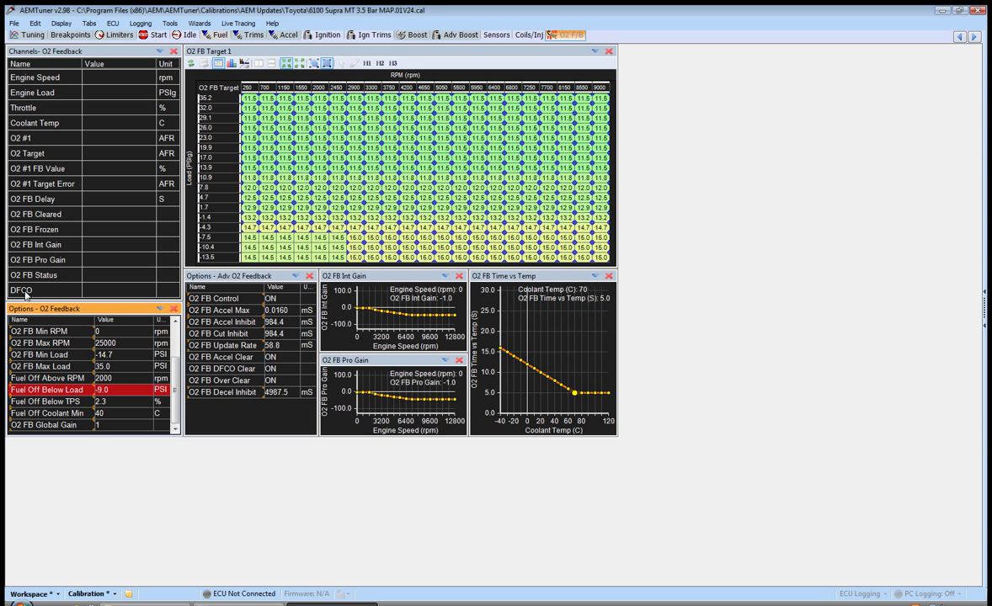
Step: Adjust Fuel Off Below Load from -9.0 through -10.2, settling on -9.4 PSI
left_click(116, 392)
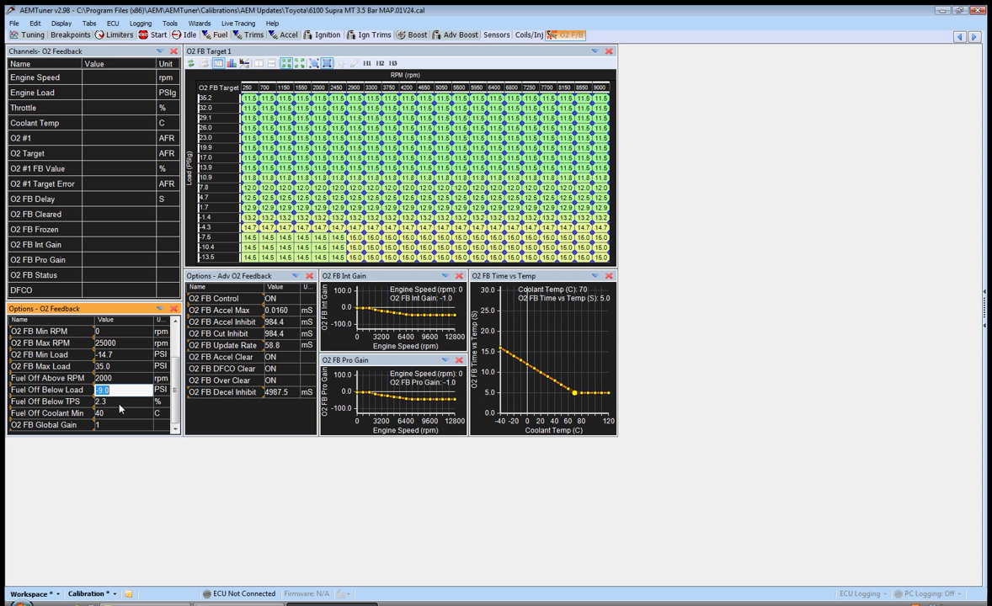
double_click(117, 388)
left_click(141, 403)
left_click(130, 392)
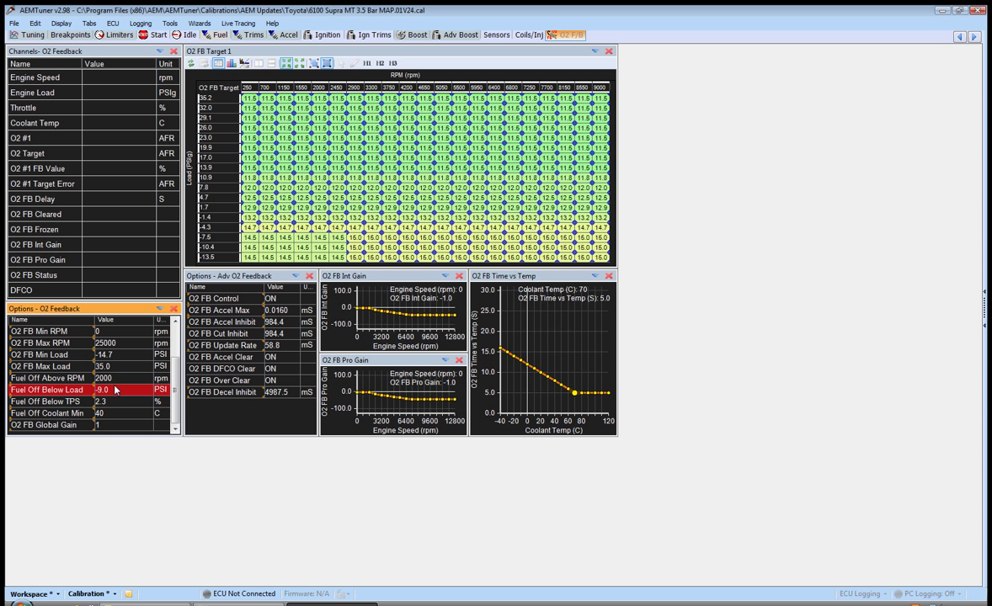
left_click(134, 390)
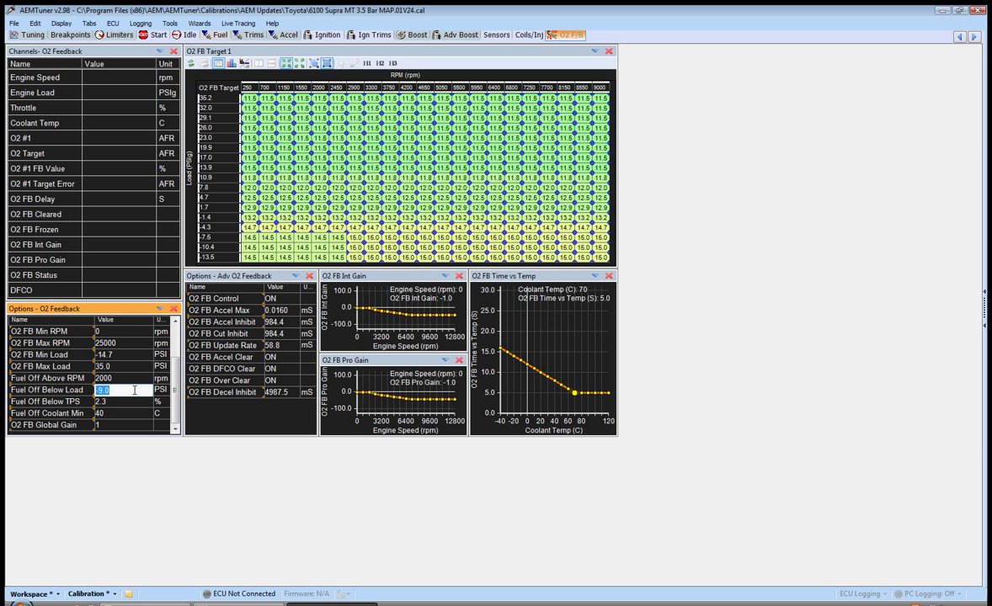
scroll(134, 390, "down", 1)
key("Return")
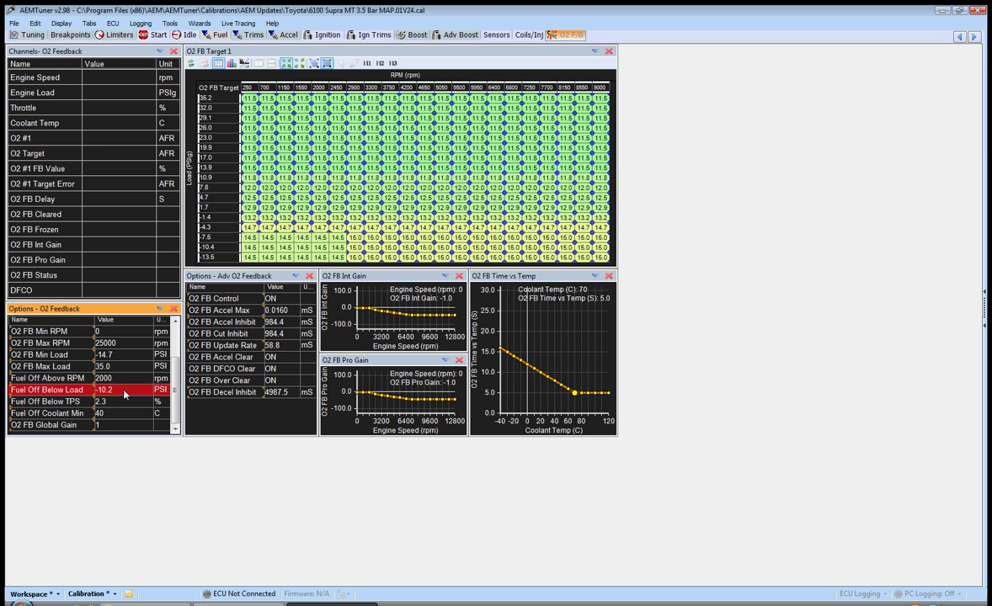
left_click(123, 391)
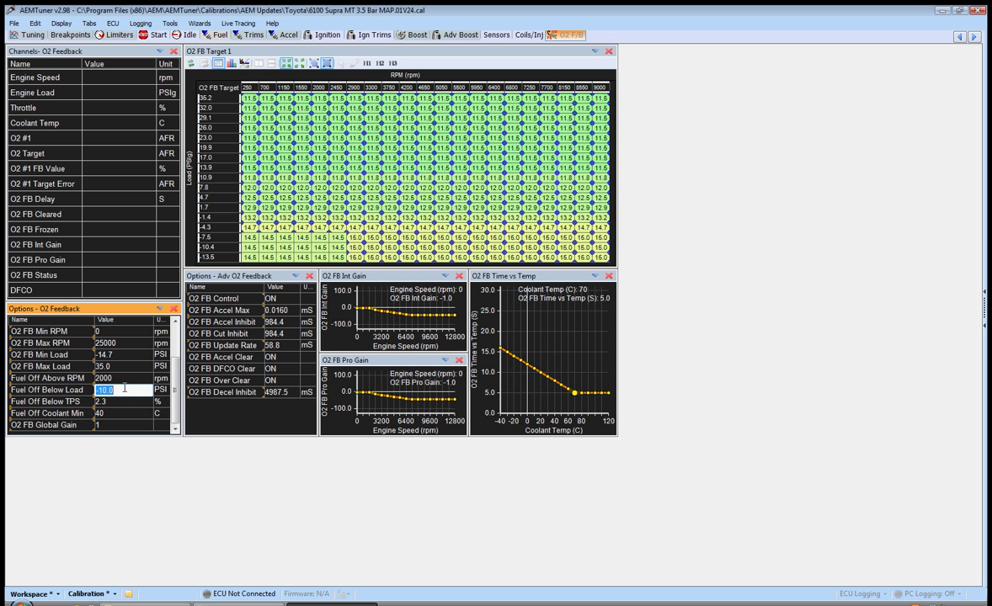
key("Up")
key("Up")
key("Return")
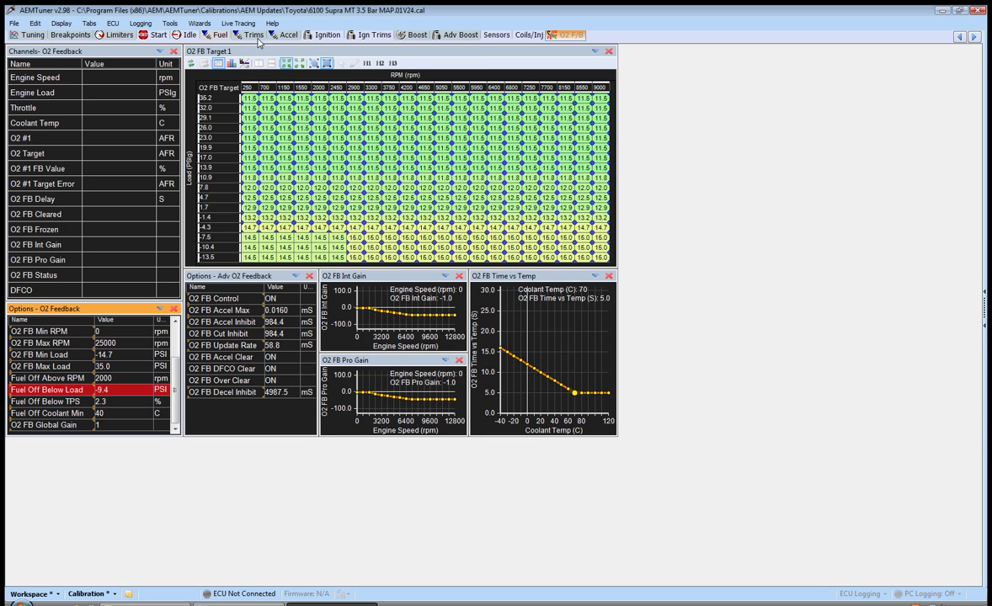
Step: After rotating the 3D fuel map, set Fuel Off Below Load to -14.7 PSI on the O2 F/B layout
left_click(219, 34)
left_click_drag(404, 168, 374, 160)
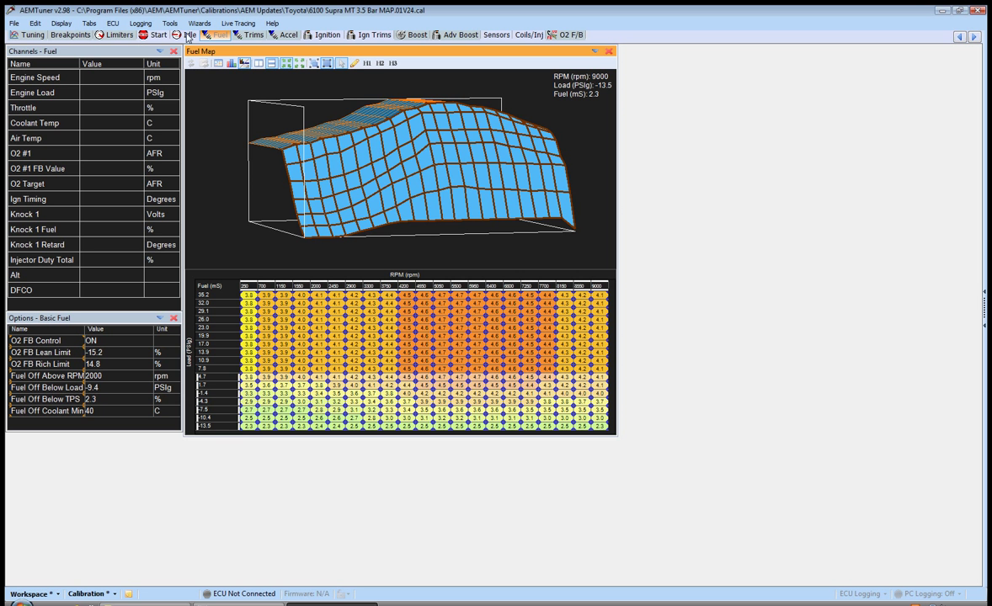
left_click(547, 36)
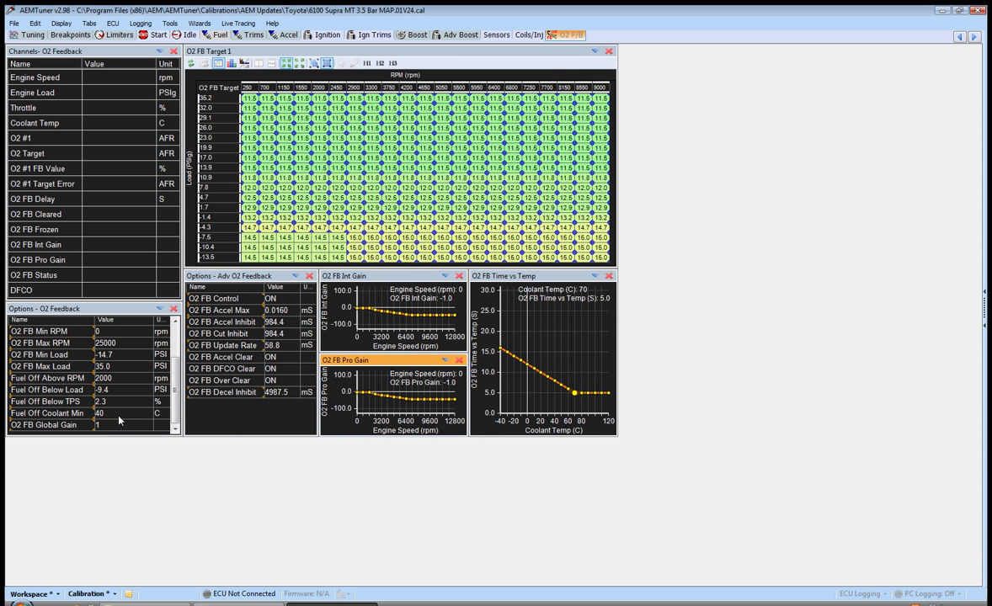
left_click(122, 390)
left_click(122, 392)
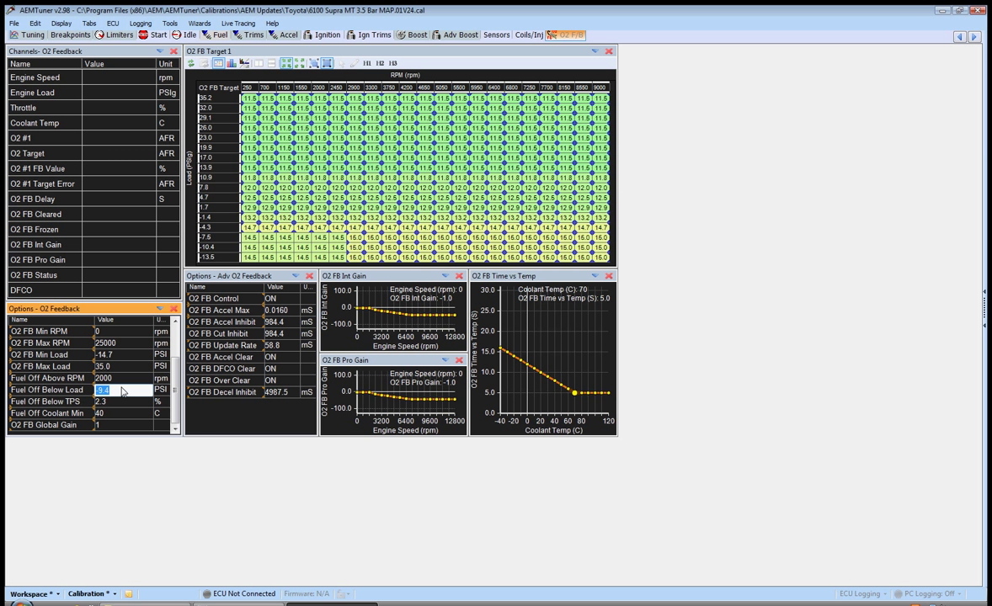
scroll(122, 391, "down", 10)
key("Return")
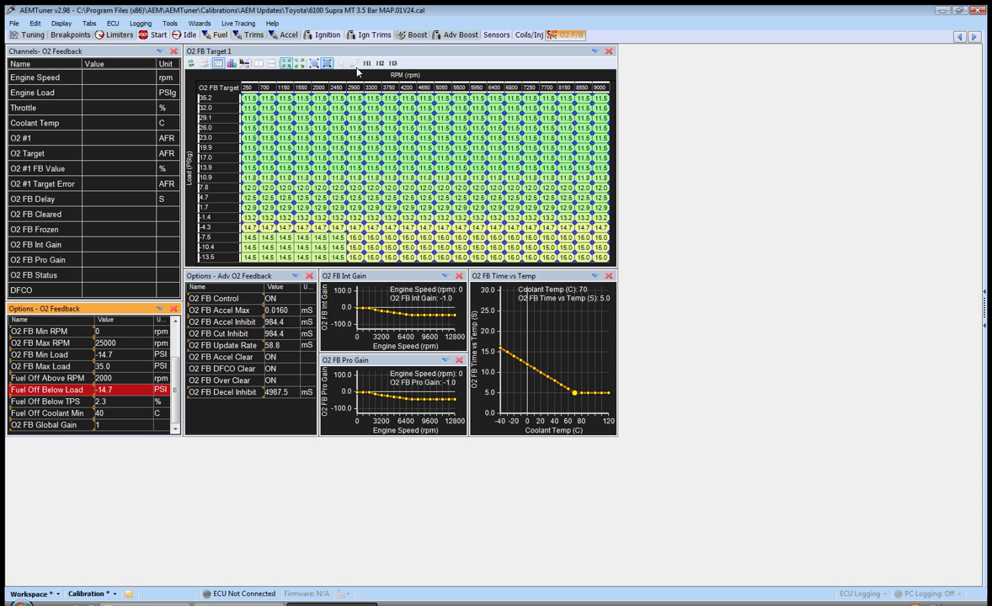
left_click(178, 38)
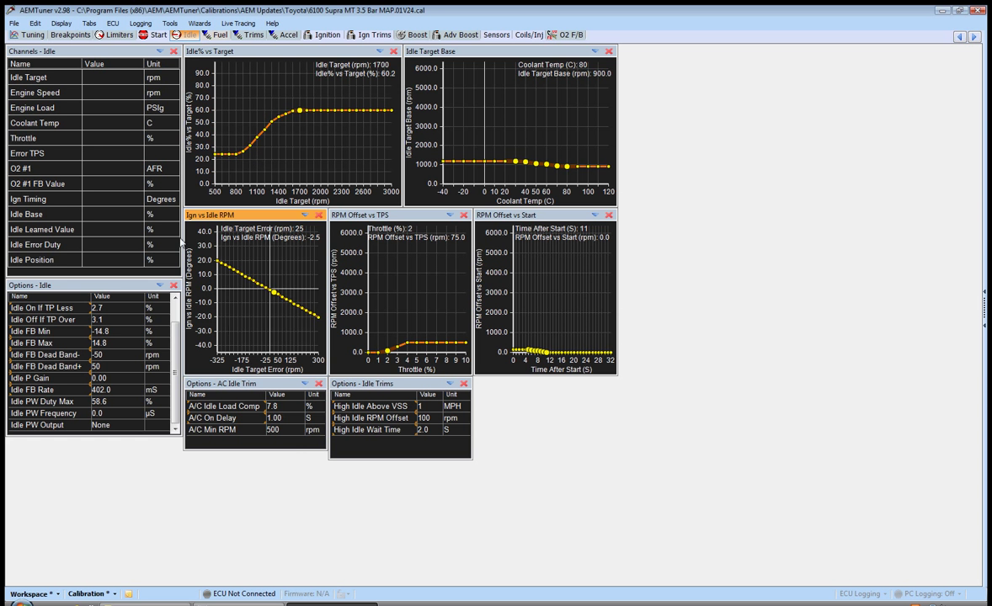
left_click(216, 34)
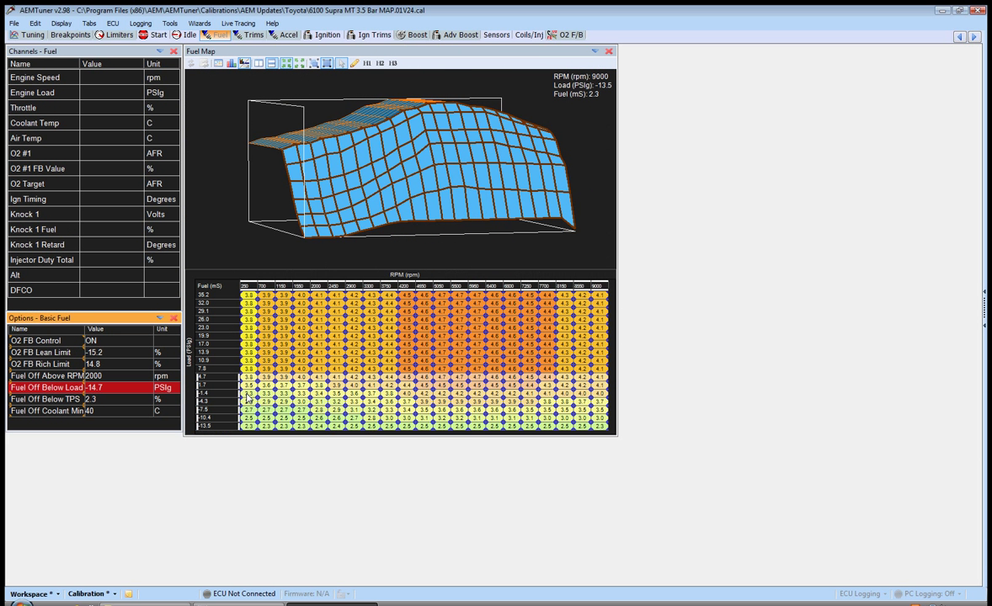
left_click_drag(247, 392, 329, 426)
left_click_drag(247, 418, 324, 429)
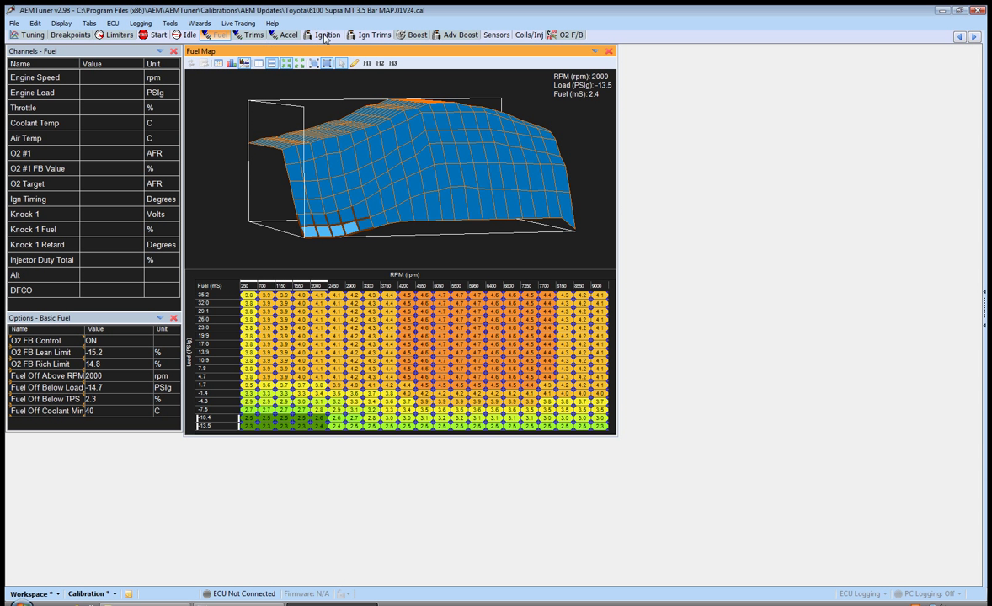
left_click(184, 35)
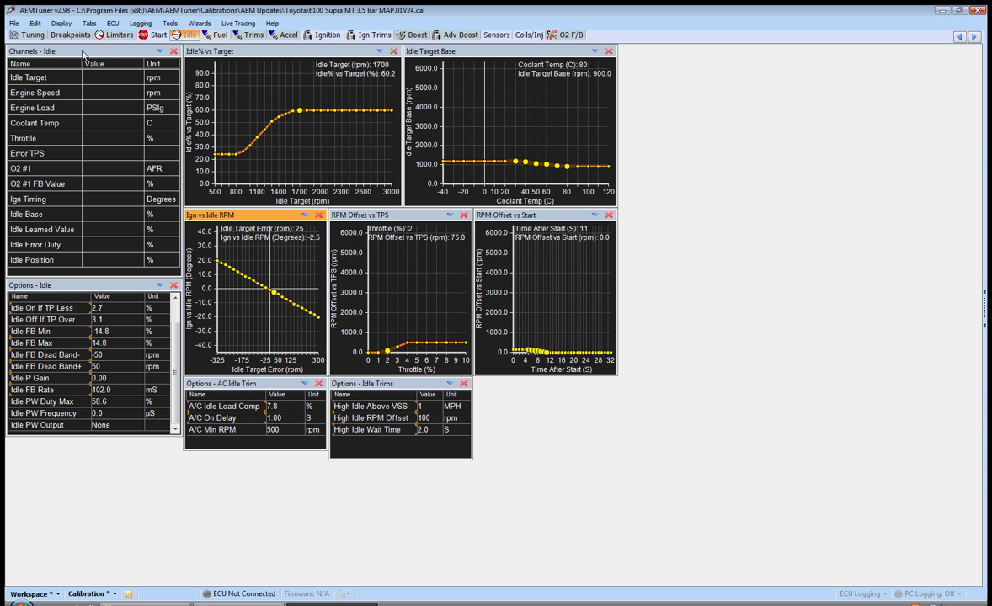
left_click(564, 34)
left_click(114, 389)
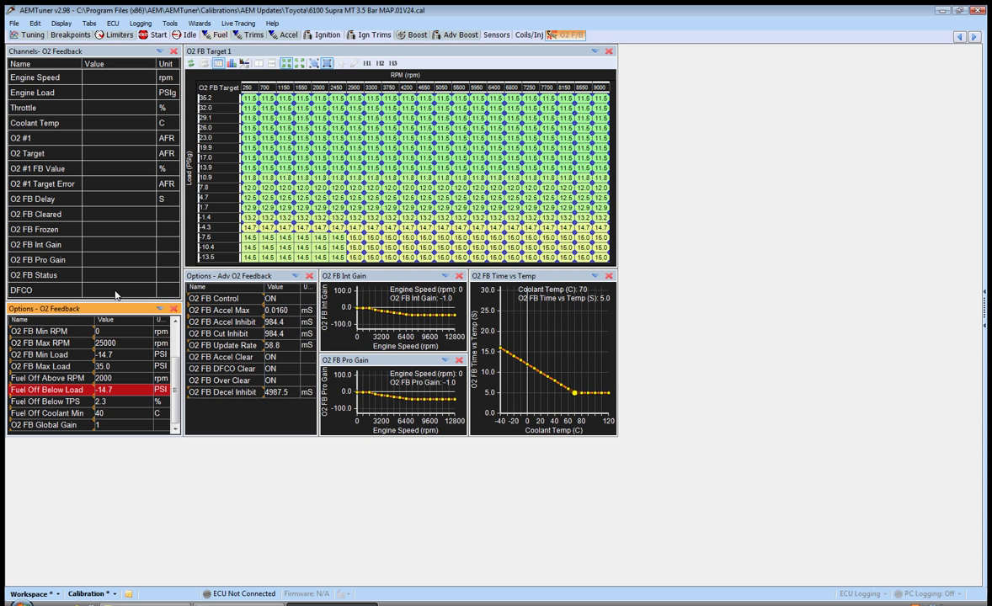
left_click(116, 391)
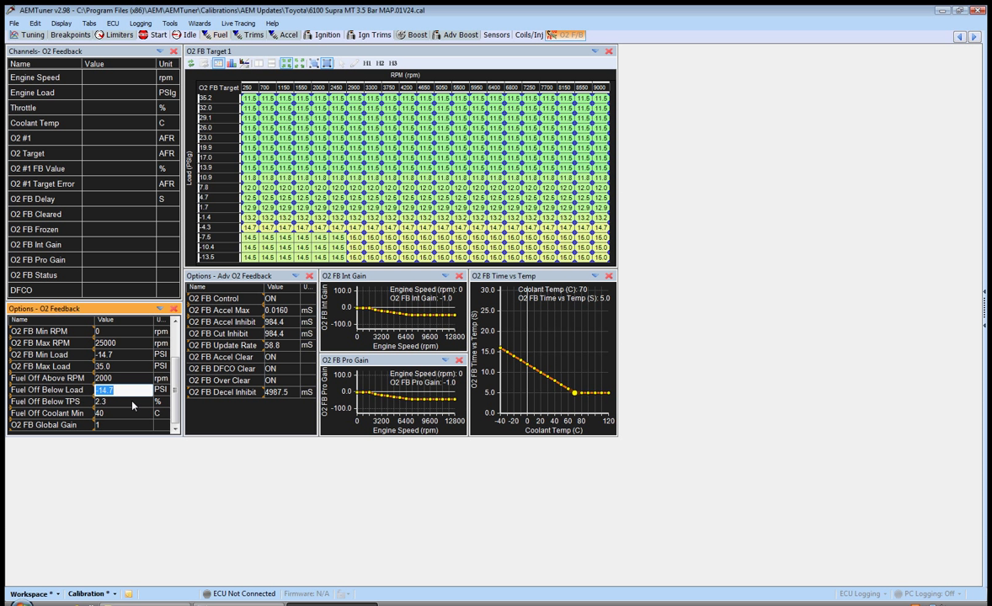
key("Return")
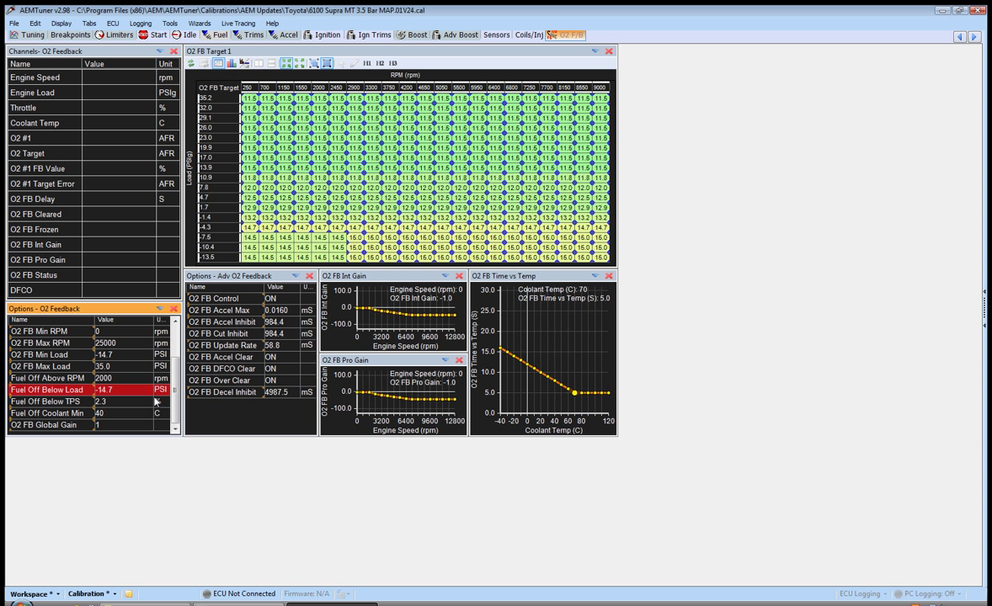
Step: Keep the O2 FB Update Rate at 58.8 mS, then switch to the Idle layout
left_click(287, 350)
left_click(287, 350)
left_click(290, 353)
double_click(287, 346)
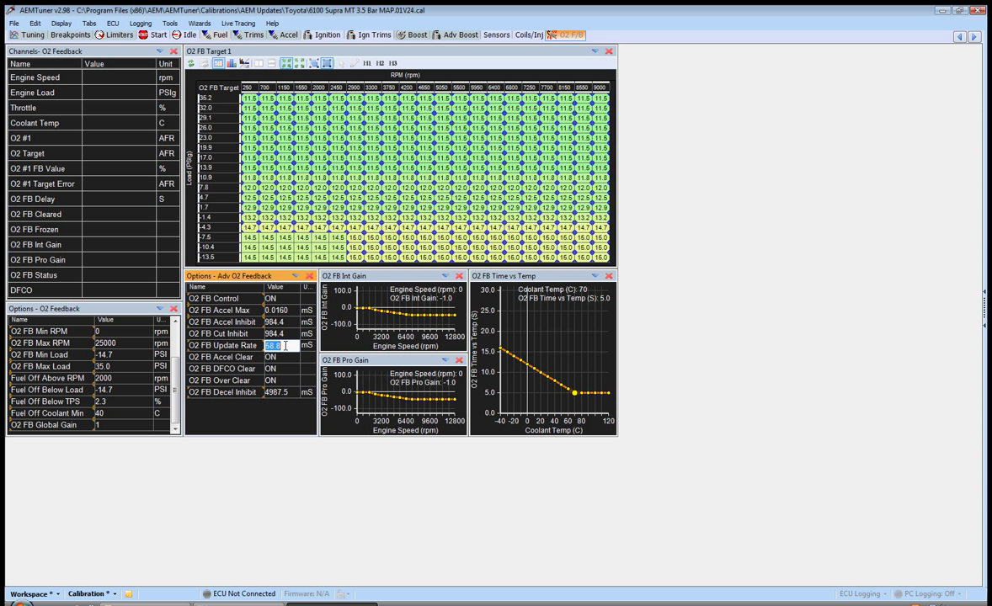
key("Down")
key("Down")
left_click(287, 348)
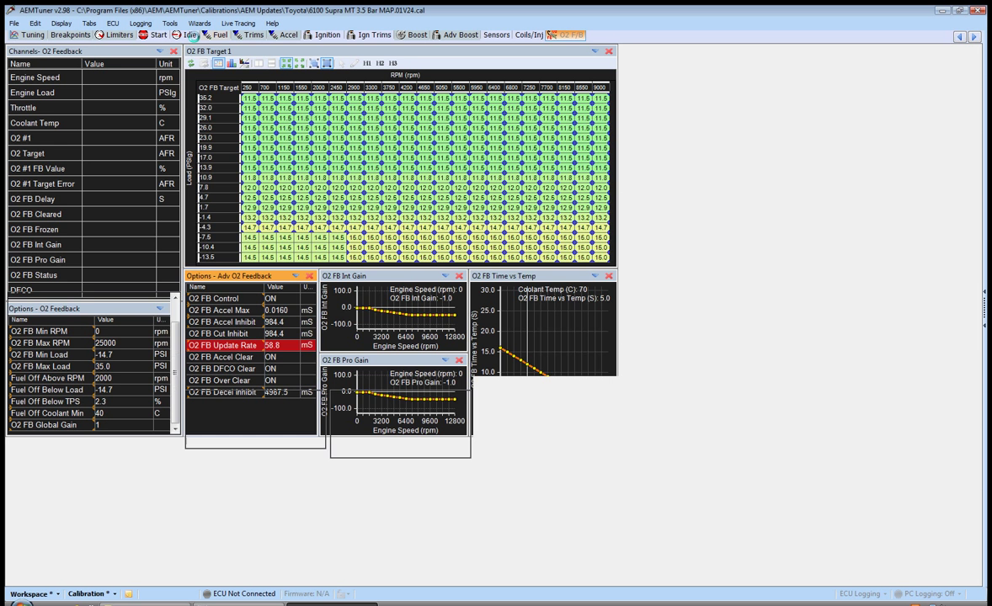
left_click(187, 35)
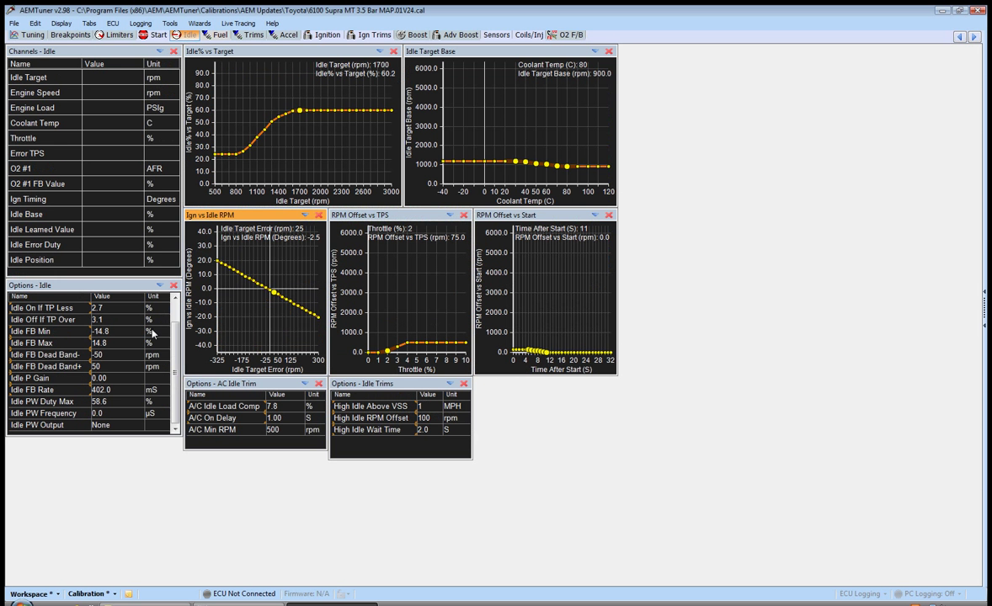
Step: Open Idle FB Rate for editing, leave it at 402.0 mS, and return to the O2 F/B layout
double_click(116, 391)
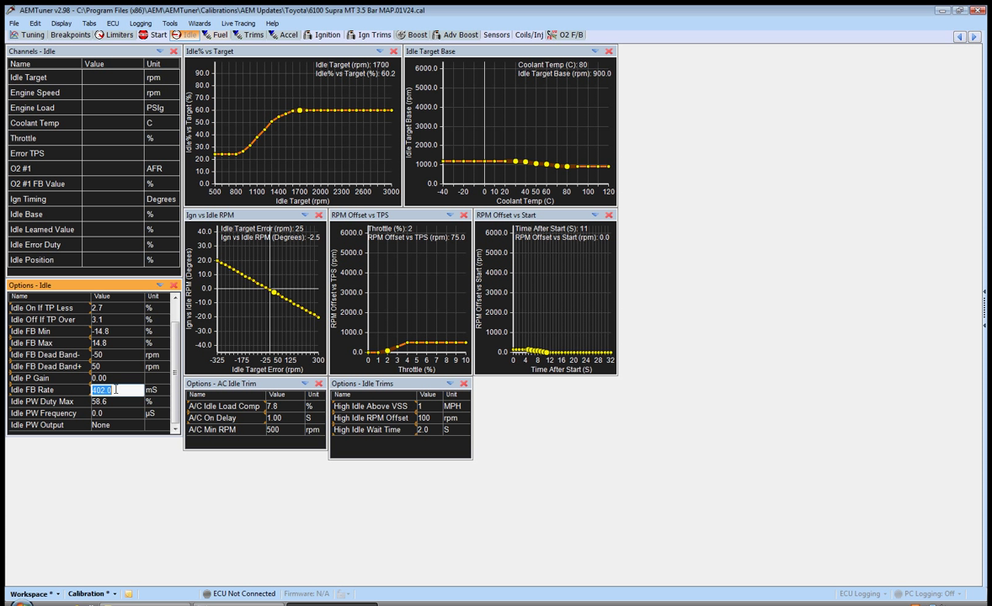
left_click(569, 35)
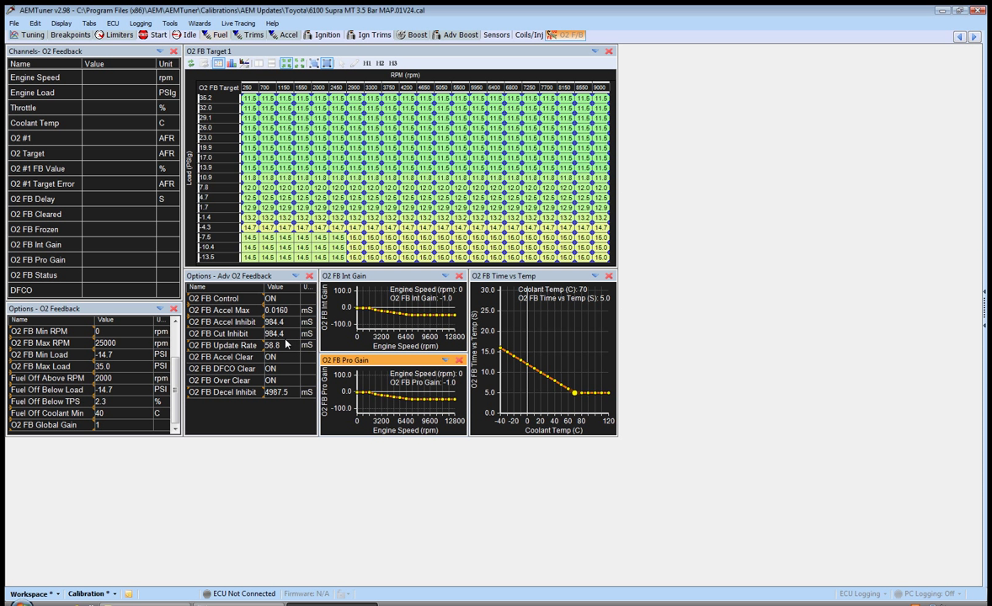
Step: Select O2 FB Target 1 cells for 5500–6800 RPM and load 23.0 to 7.8, then show Adv Boost
left_click_drag(459, 187, 515, 139)
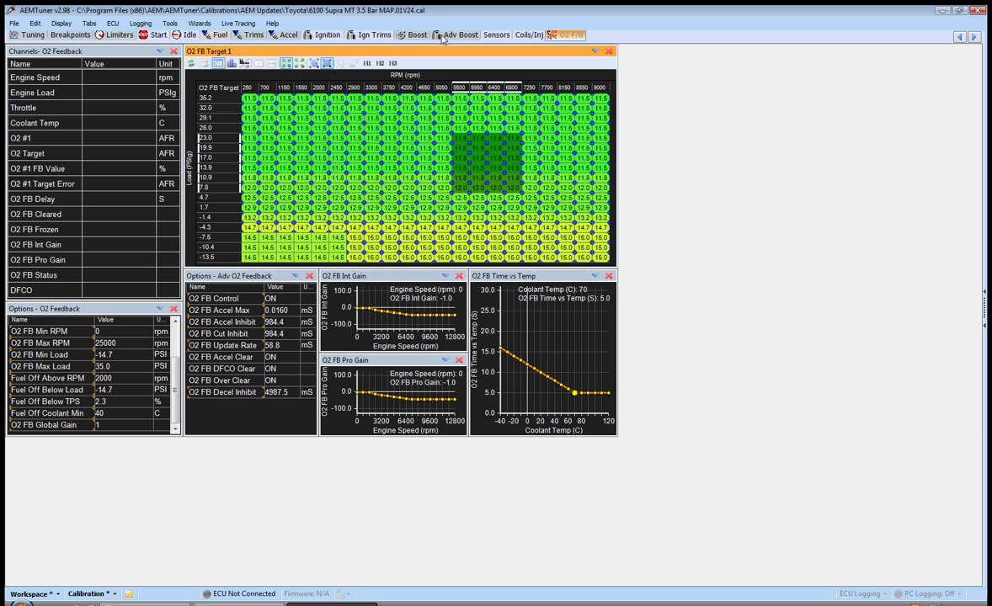
left_click(415, 35)
left_click(454, 34)
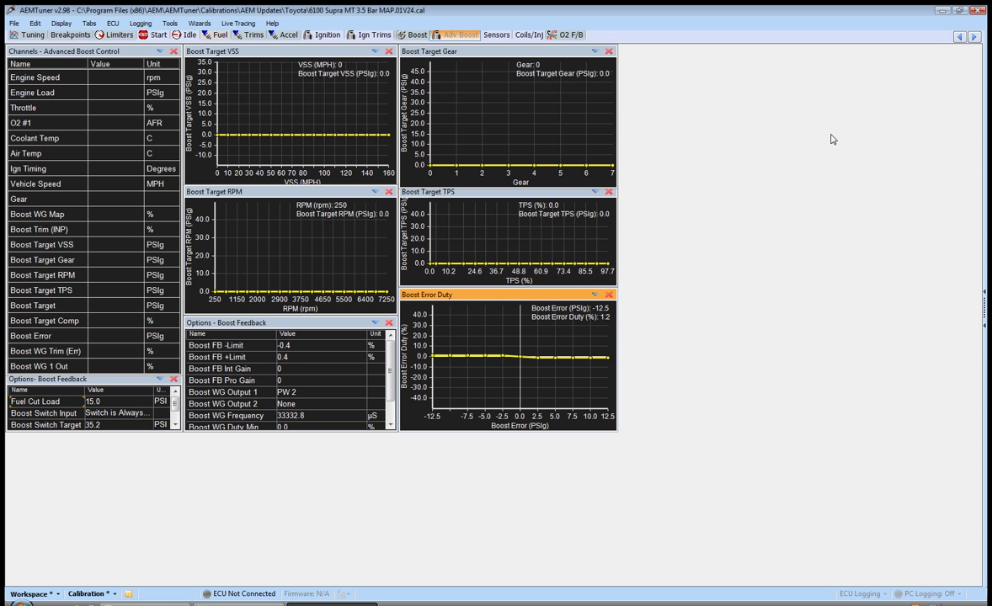